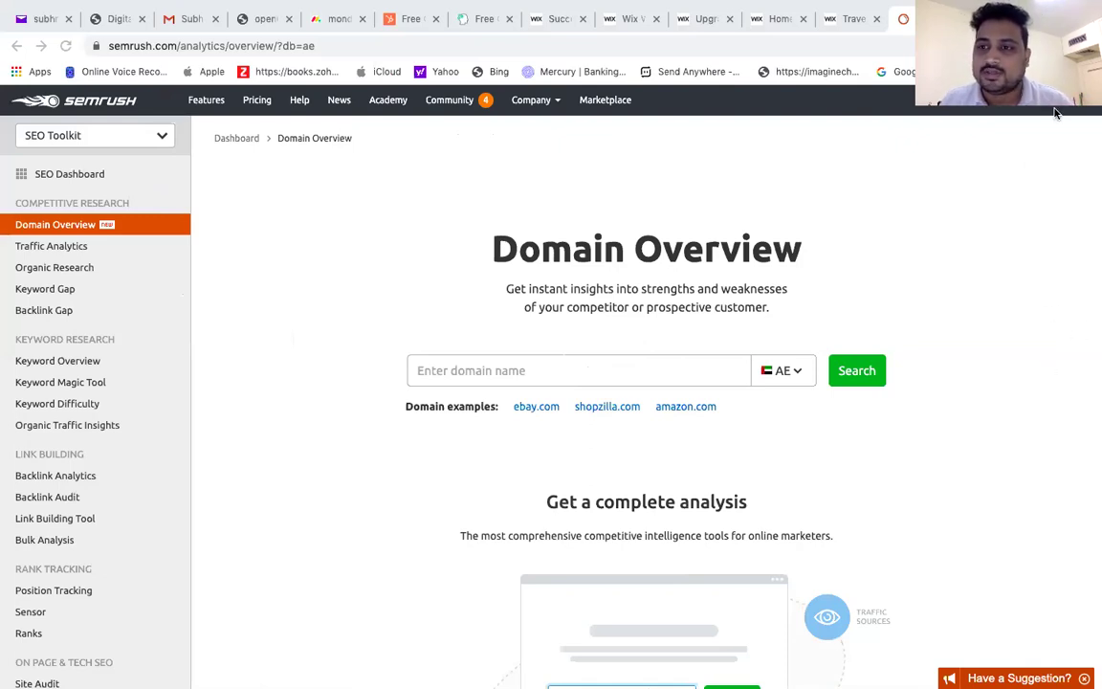
Enter and copy the phrase "Hotels in Kolkata" in the Domain Overview search, and try to run the search
click(499, 372)
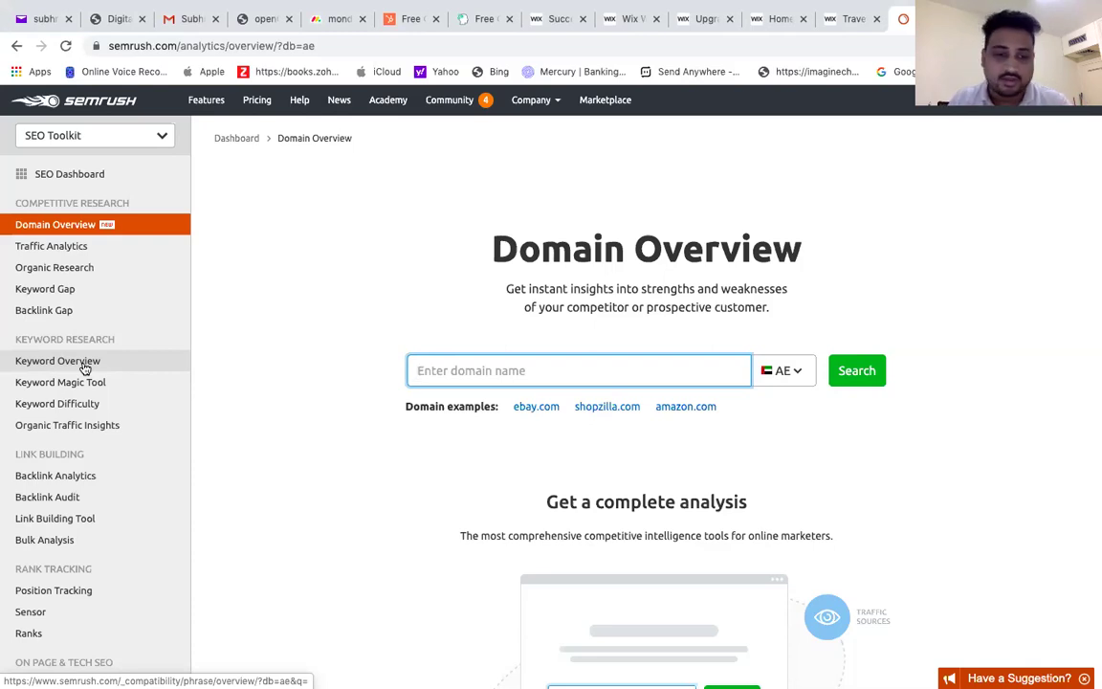
text(Hot)
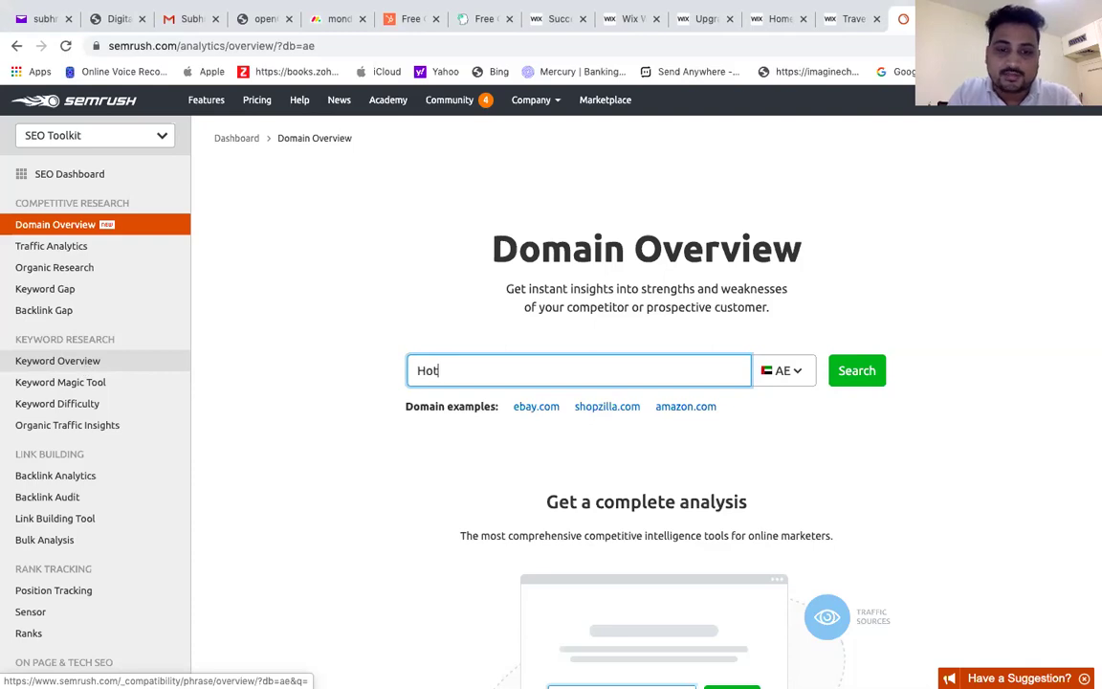
text(els in K)
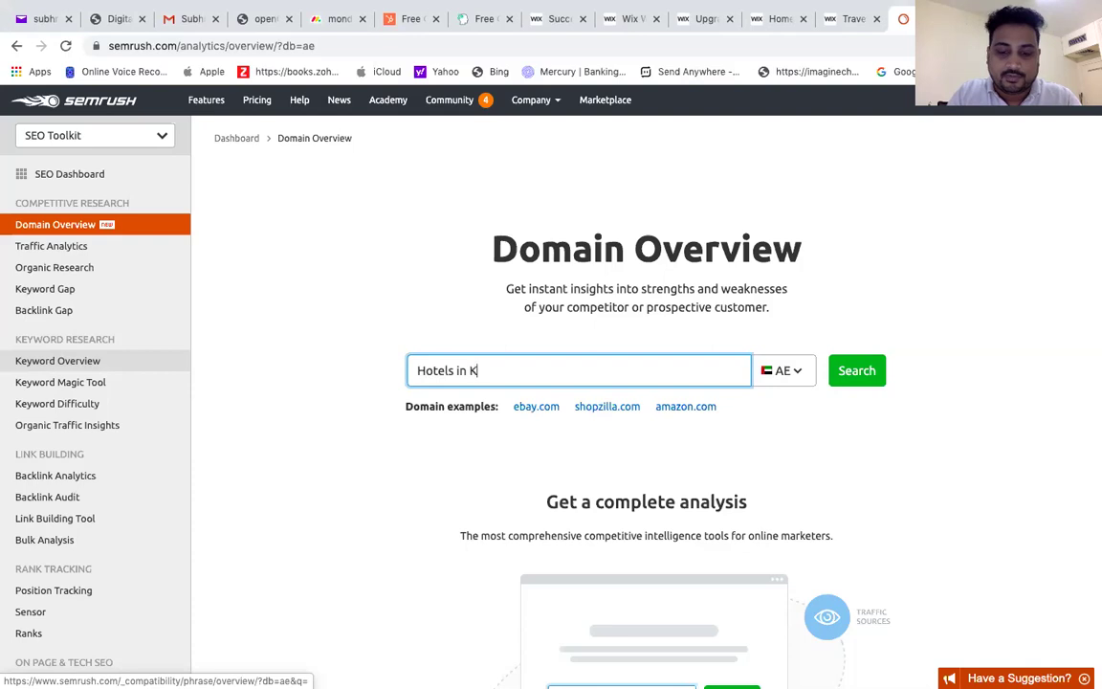
text(olkata)
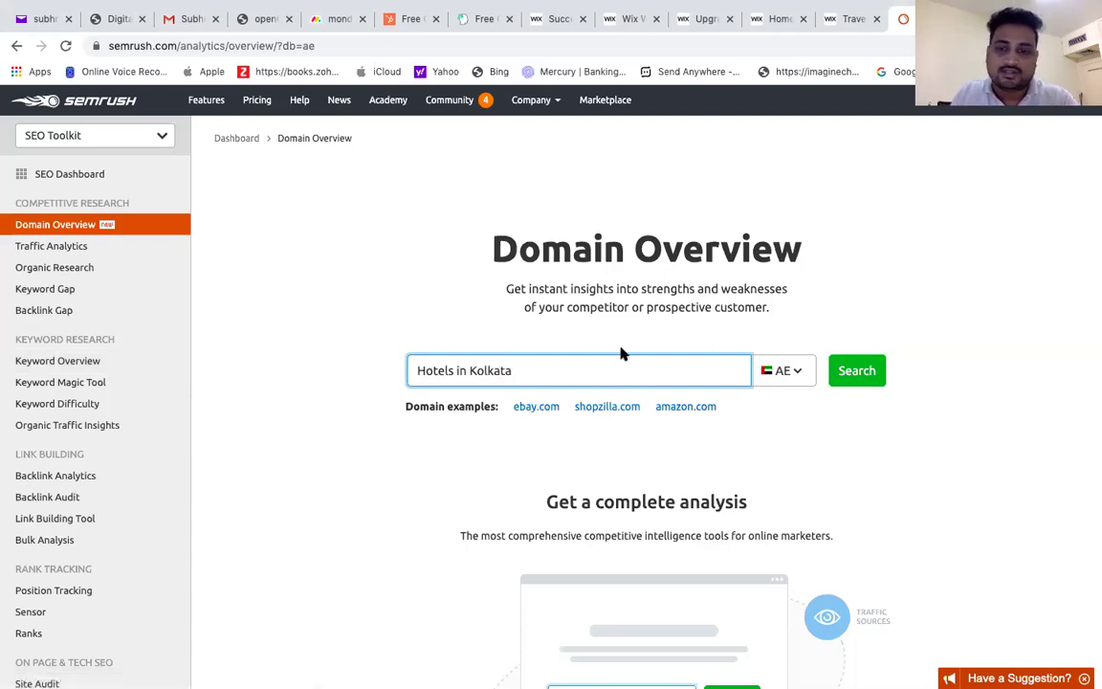
triple_click(577, 375)
key(super+c)
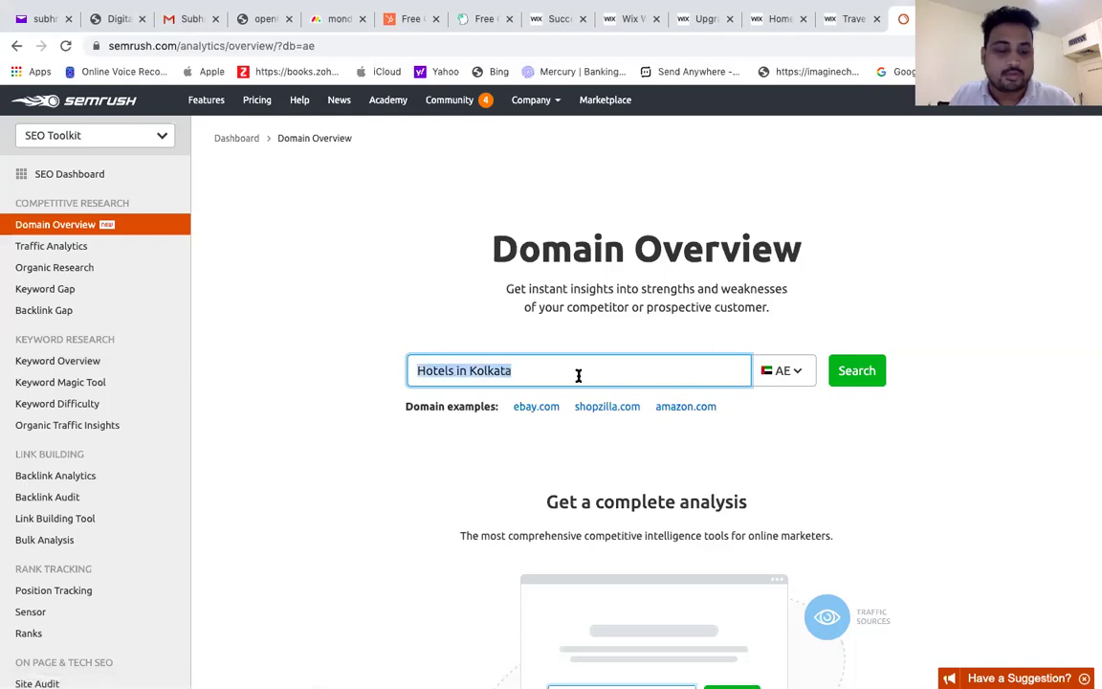
click(856, 372)
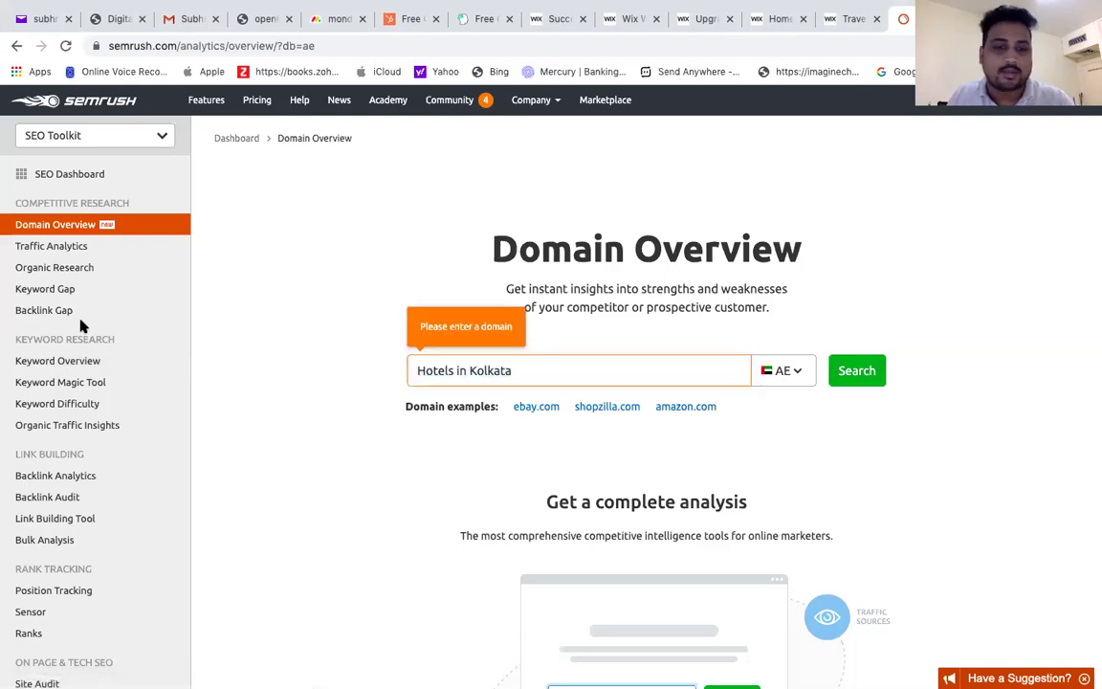
Run a Keyword Overview search for the copied phrase "Hotels in Kolkata"
click(61, 368)
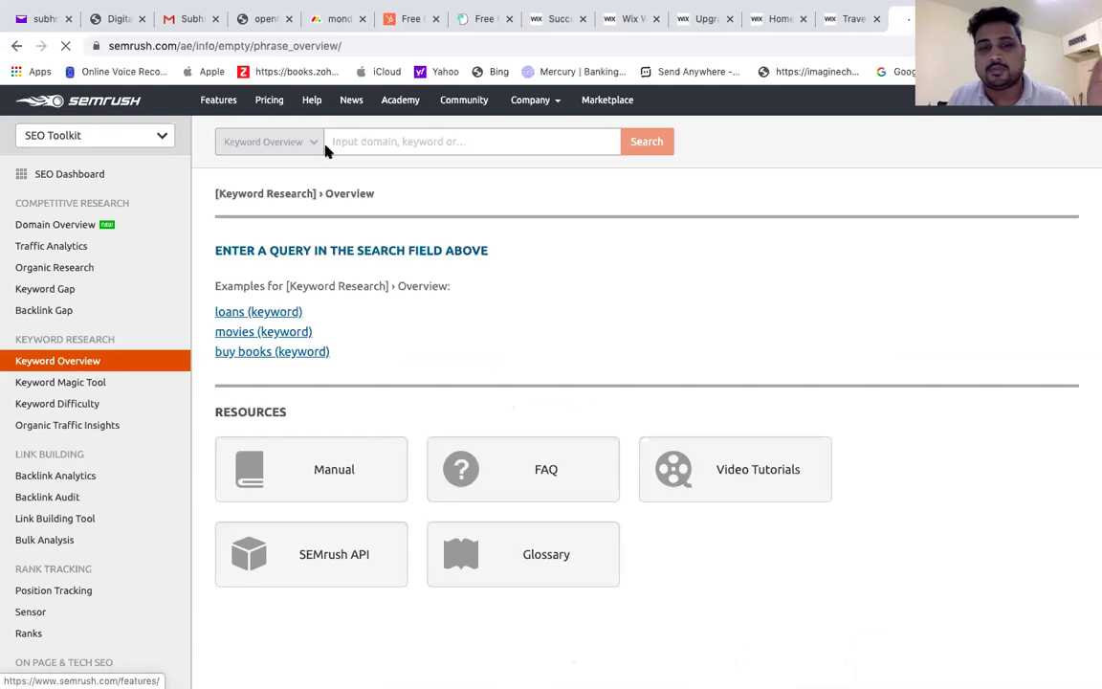
click(393, 141)
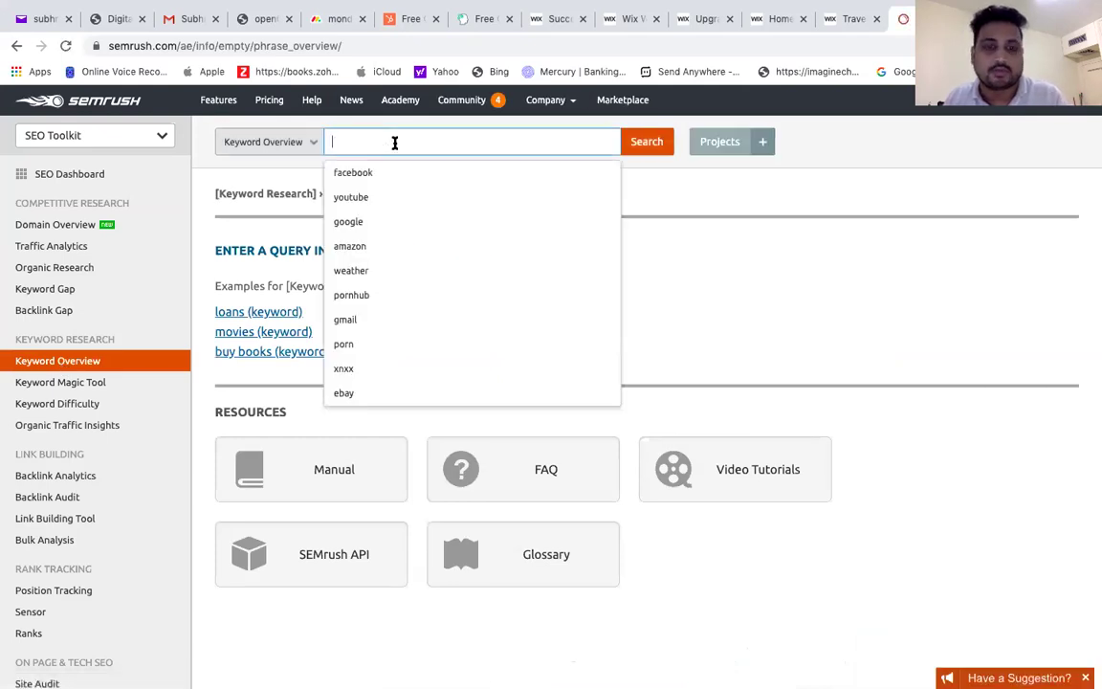
key(super+v)
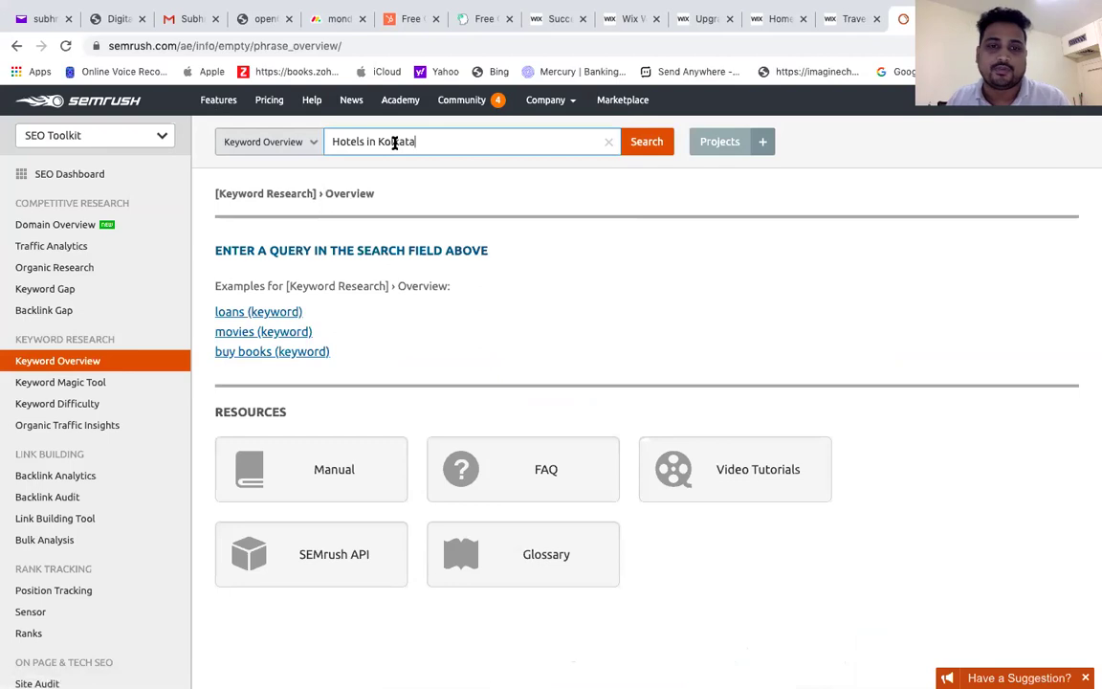
click(645, 143)
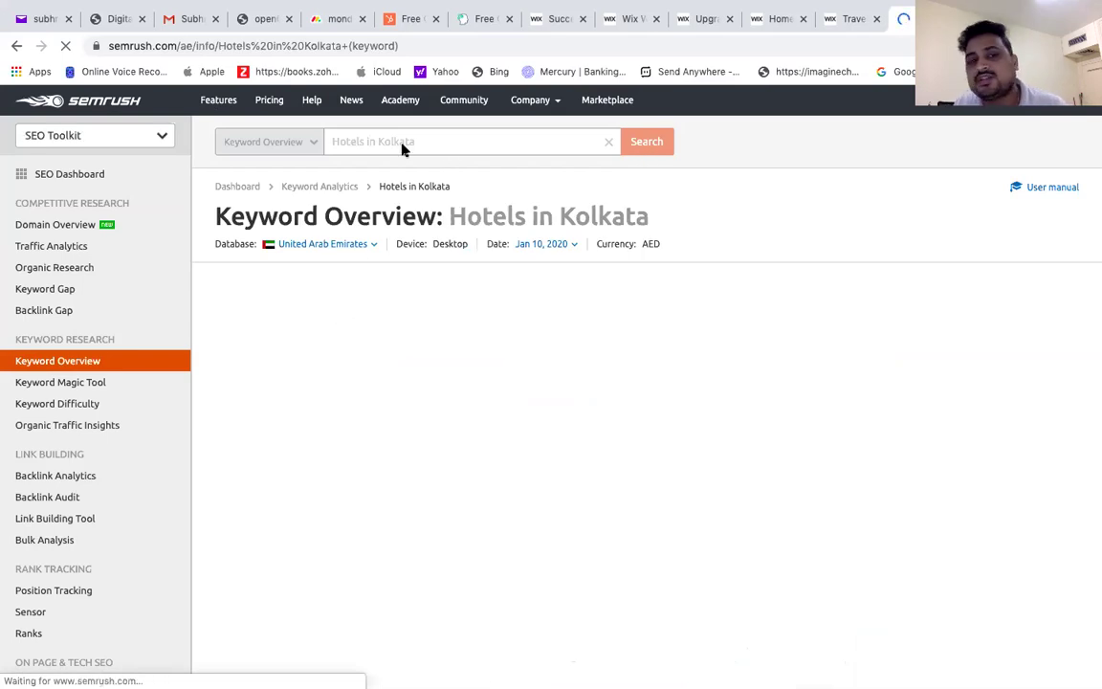
Switch the keyword report's database to India
click(367, 247)
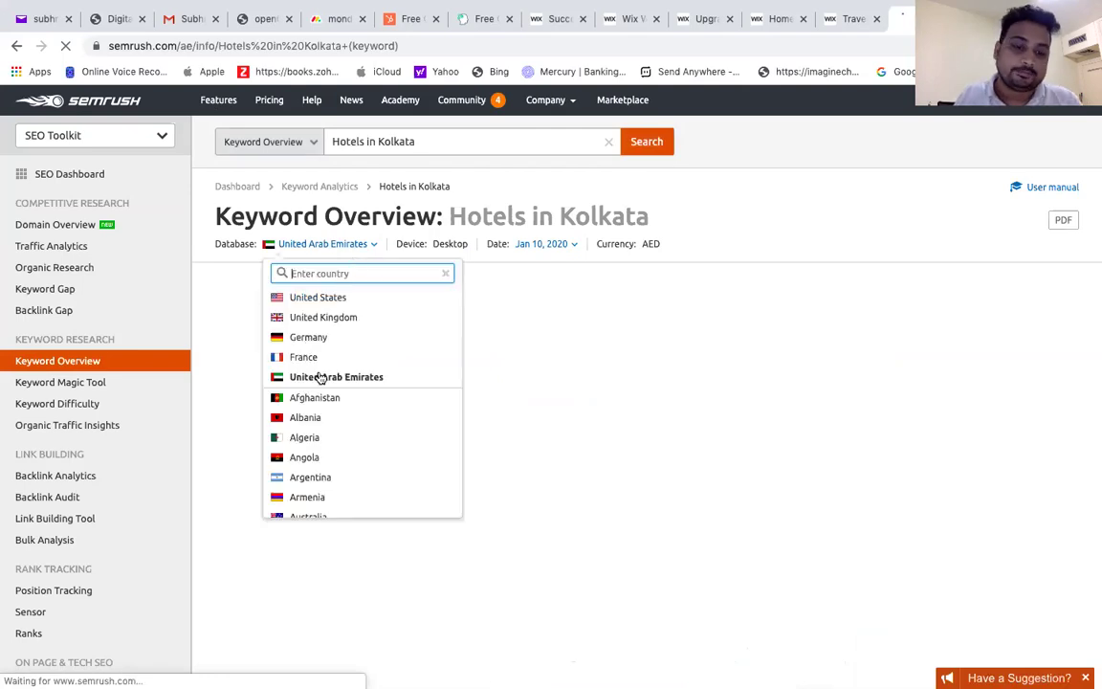
text(india)
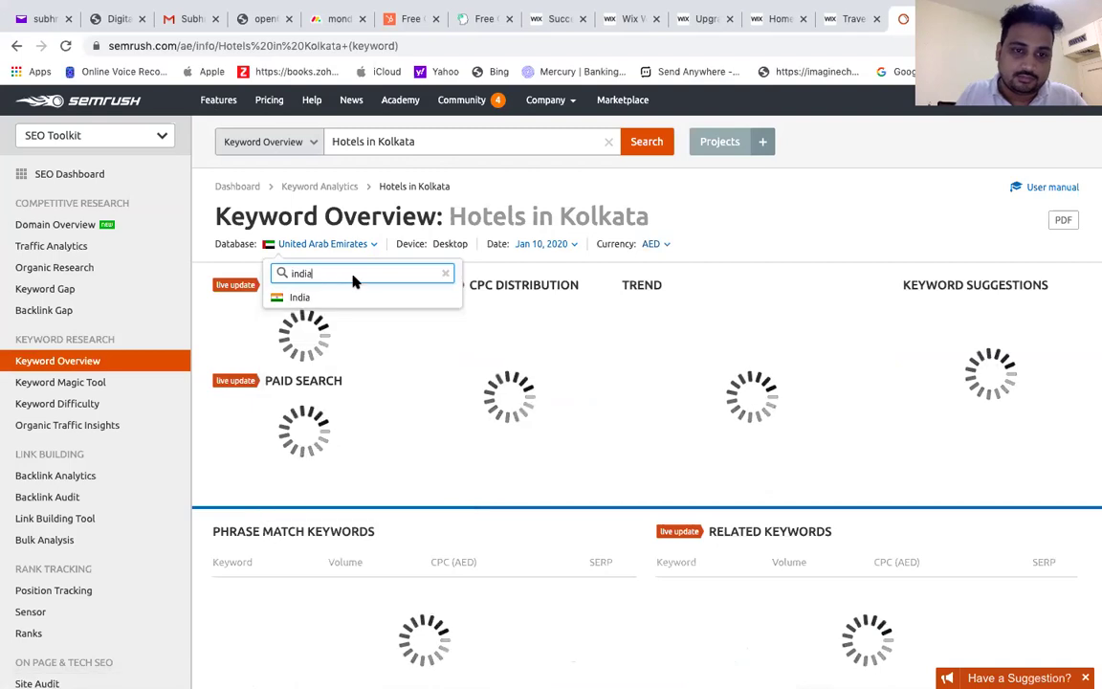
click(301, 297)
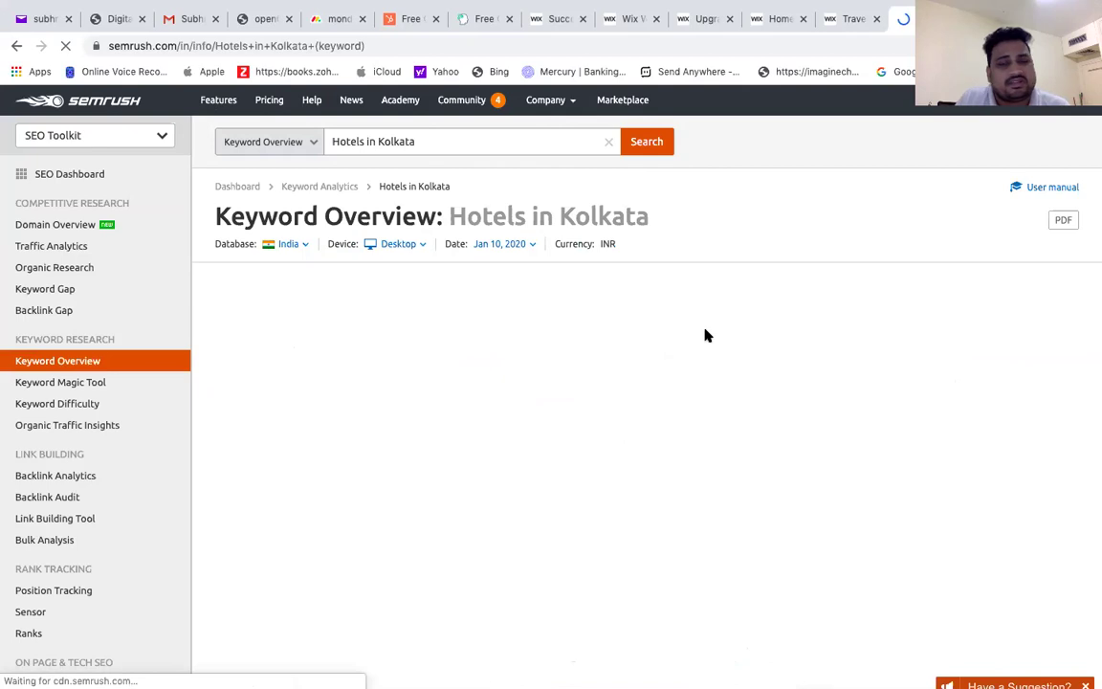
Examine the keyword's search volume, CPC distribution and trend, plus the phrase match and related keyword lists
scroll(706, 334, down, 2)
scroll(706, 335, up, 1)
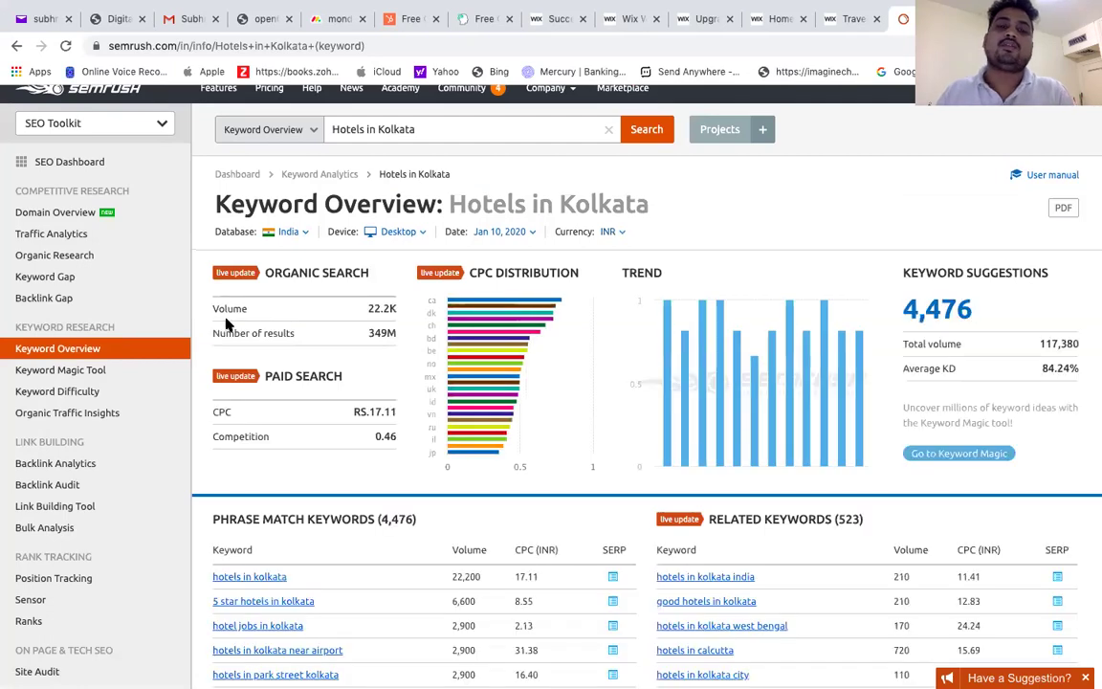
scroll(418, 381, down, 3)
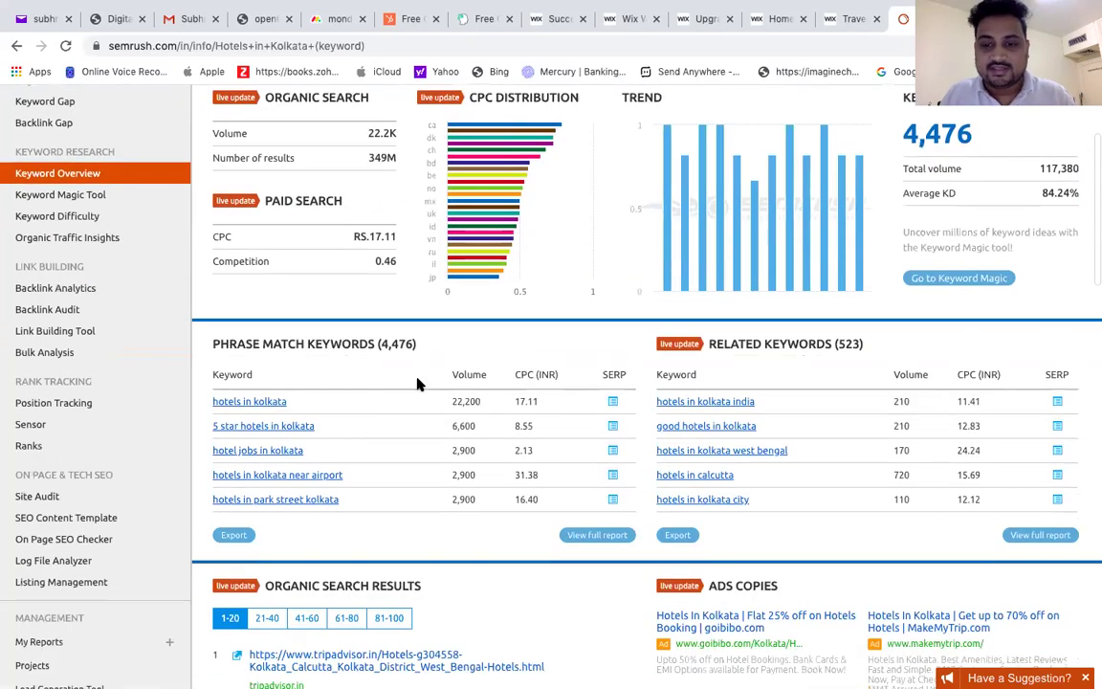
scroll(295, 433, up, 3)
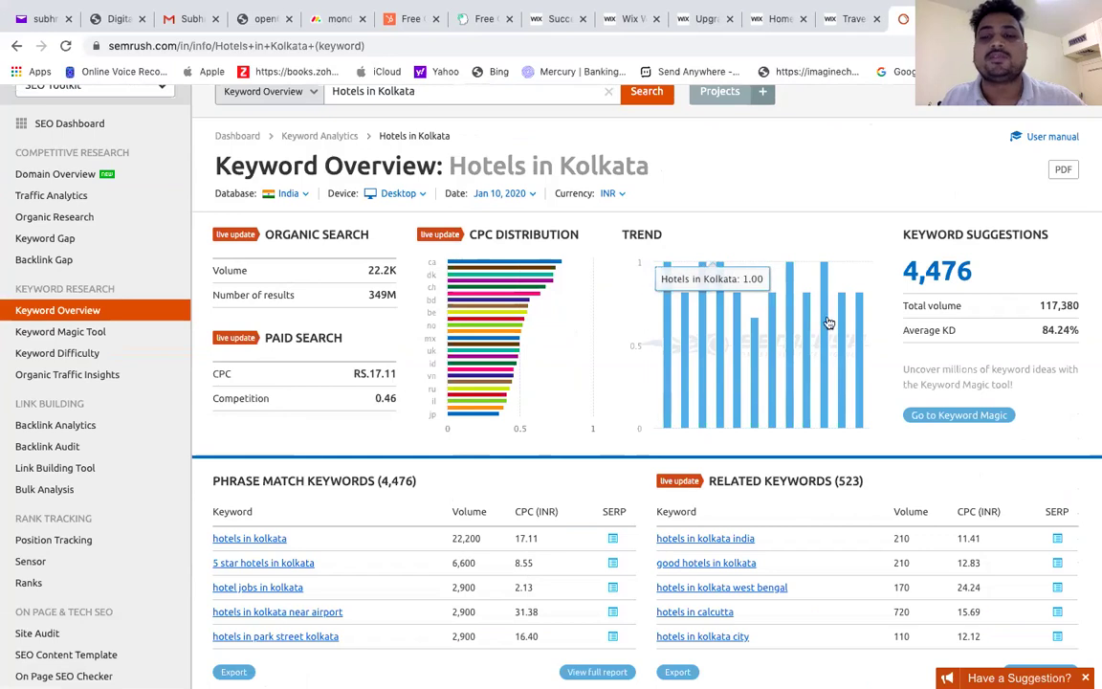
scroll(829, 323, down, 2)
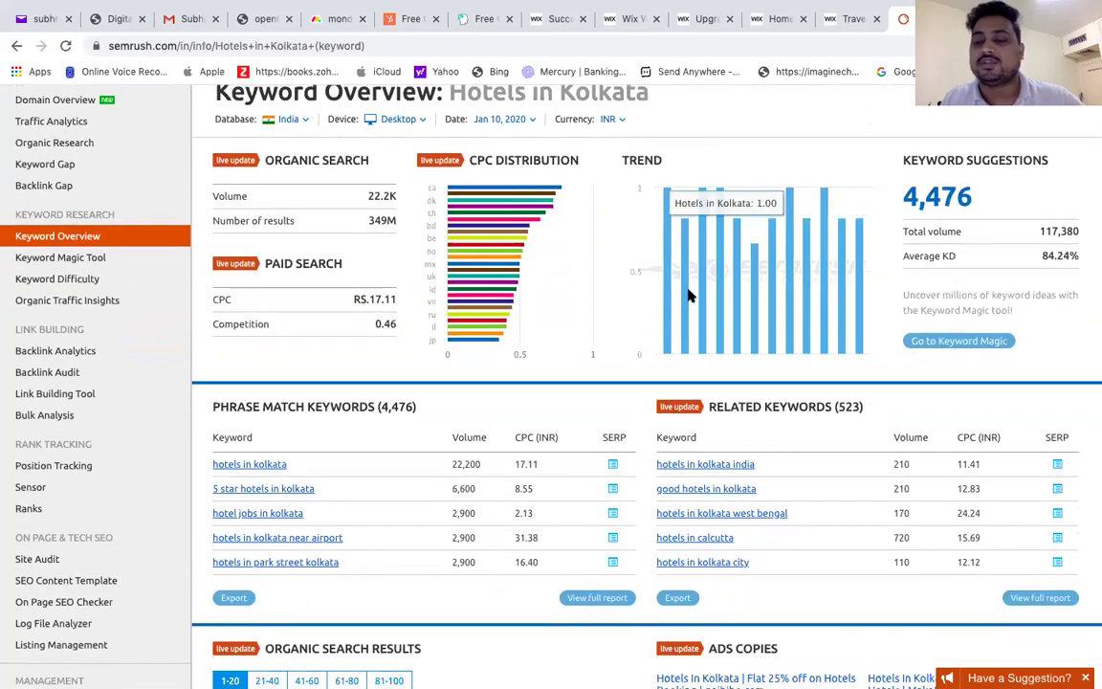
scroll(689, 295, down, 2)
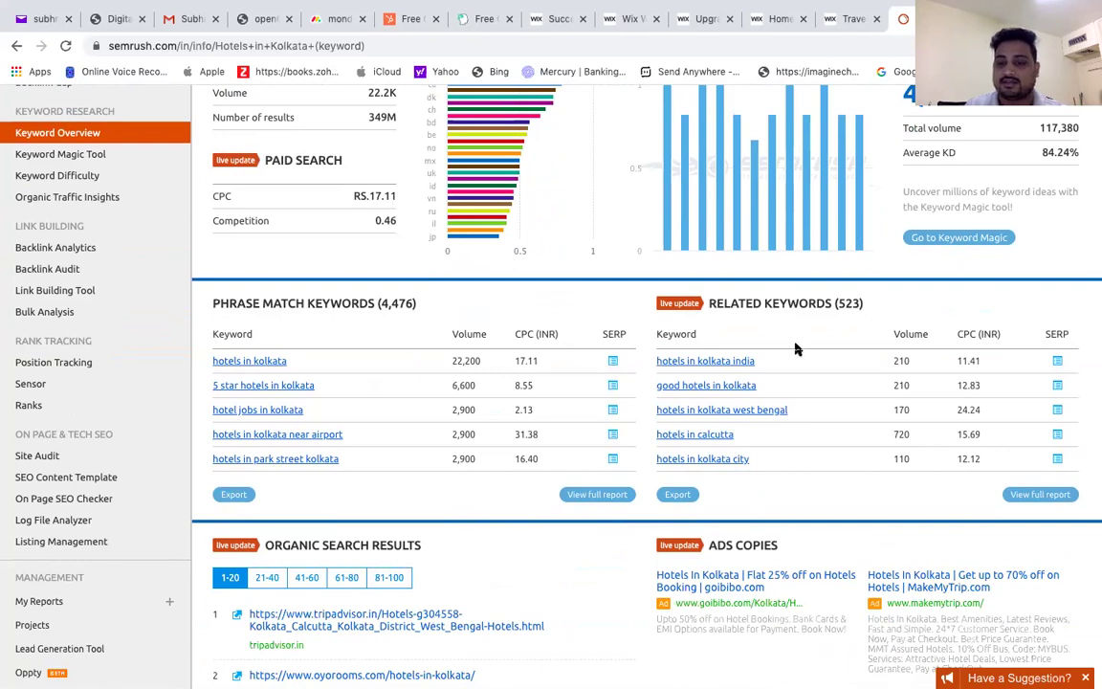
scroll(795, 349, down, 3)
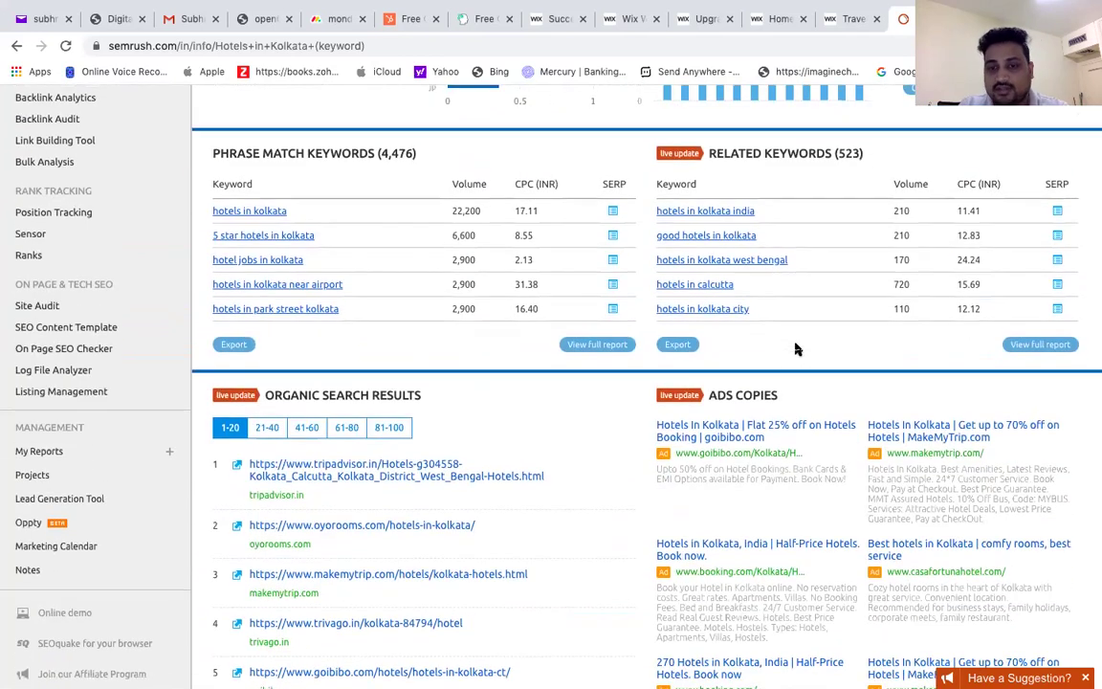
Review the organic search results, ad copies and ads history in the keyword report
scroll(501, 452, down, 4)
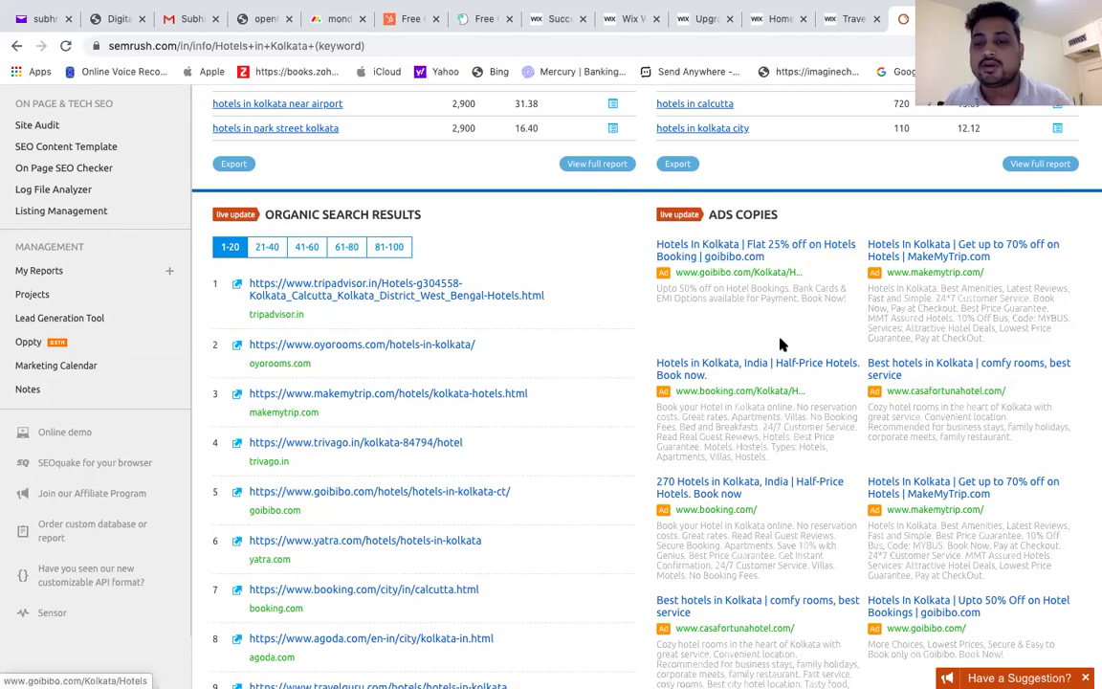
scroll(769, 332, down, 5)
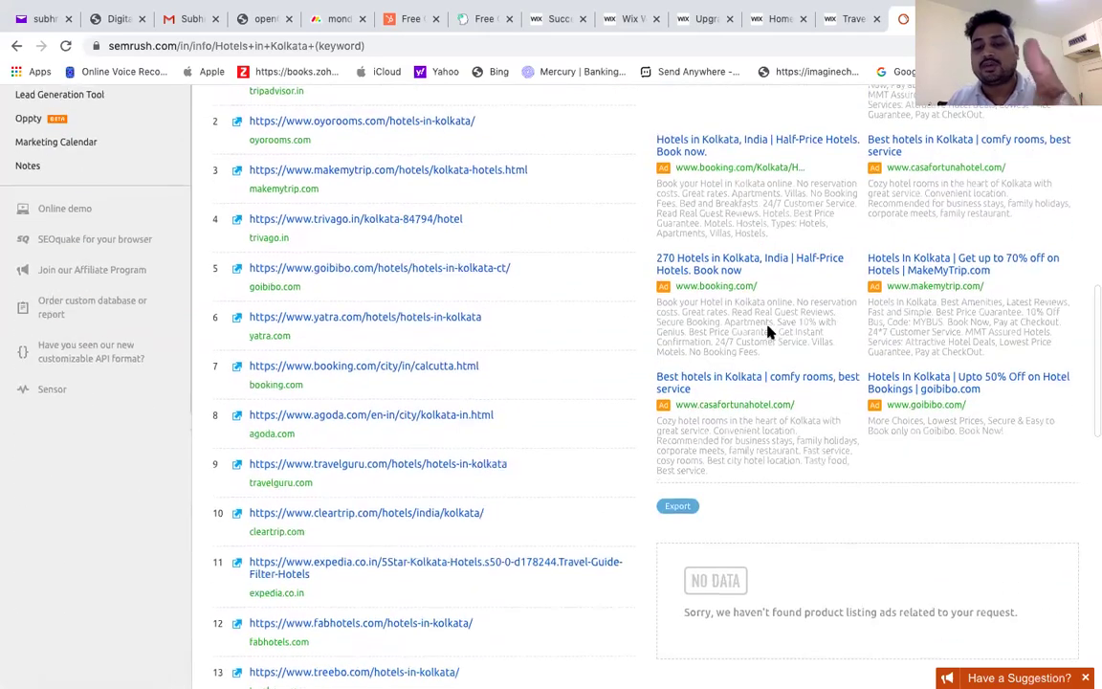
scroll(768, 330, up, 4)
scroll(753, 406, down, 3)
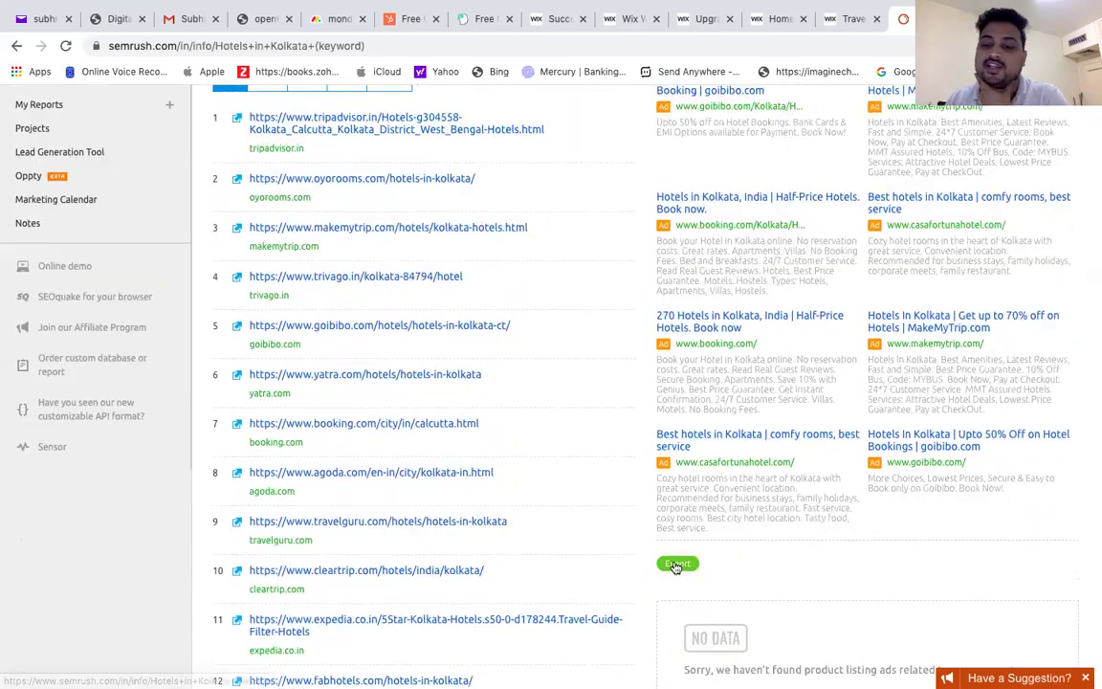
scroll(721, 396, up, 4)
scroll(723, 403, down, 7)
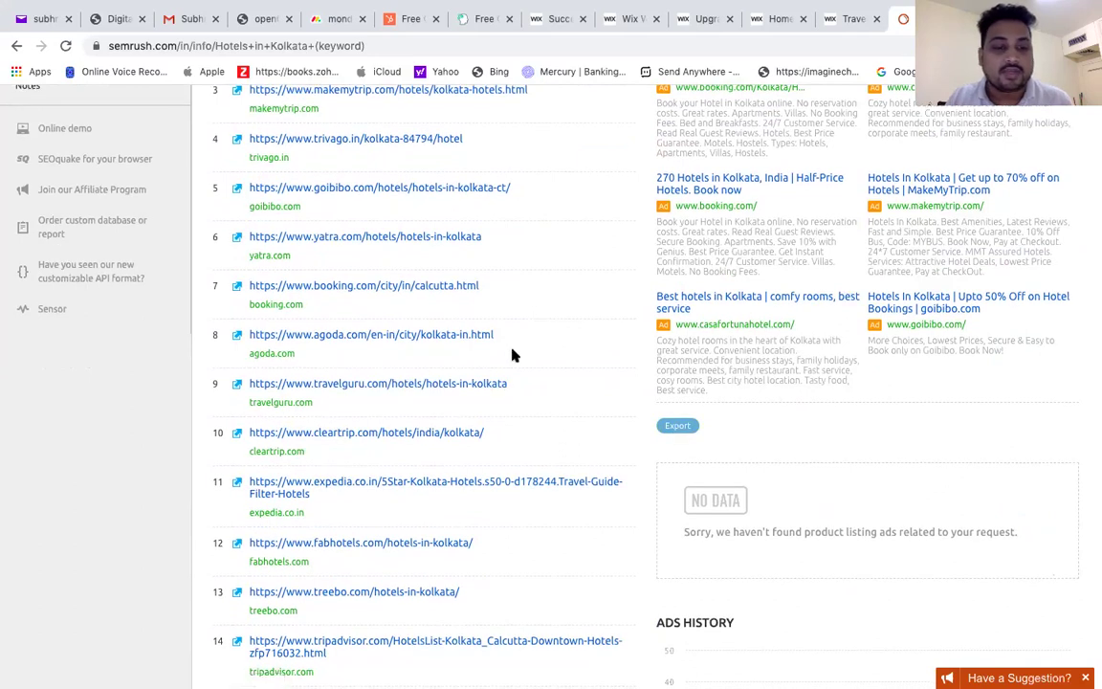
scroll(459, 431, down, 3)
scroll(381, 564, down, 8)
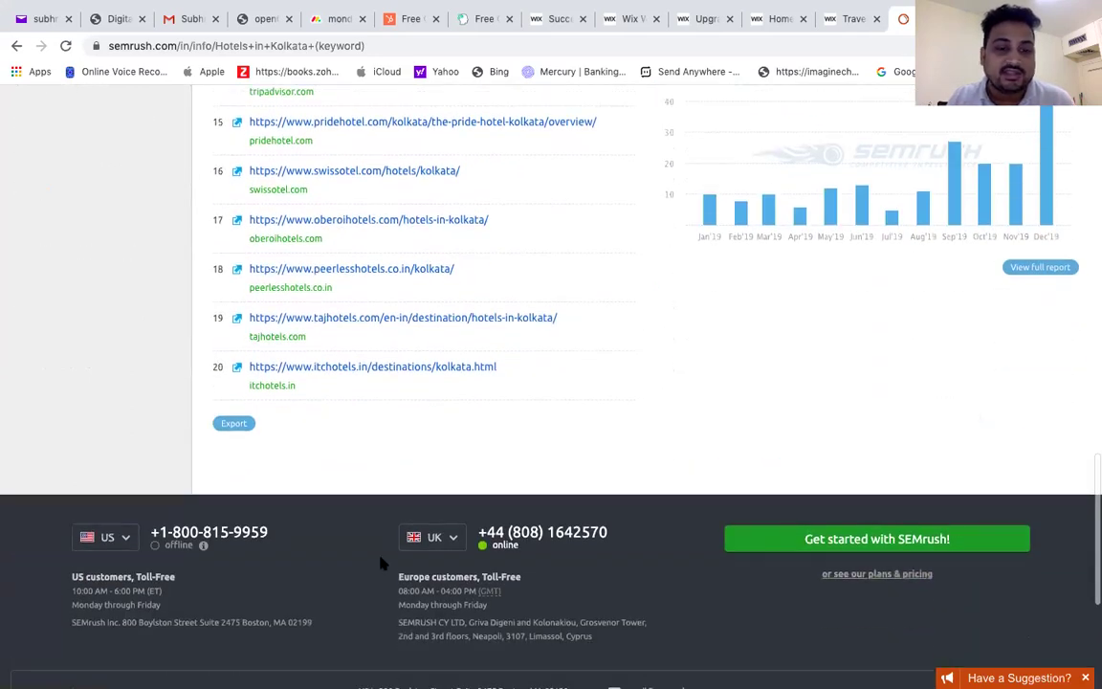
scroll(345, 531, up, 1)
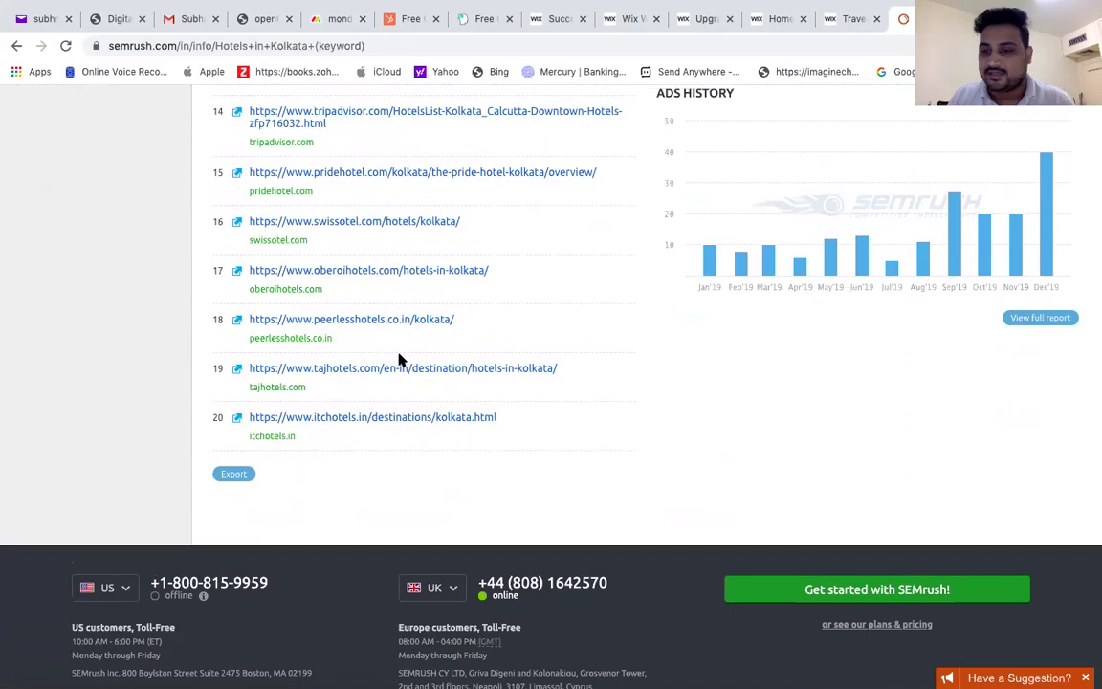
scroll(400, 357, up, 1)
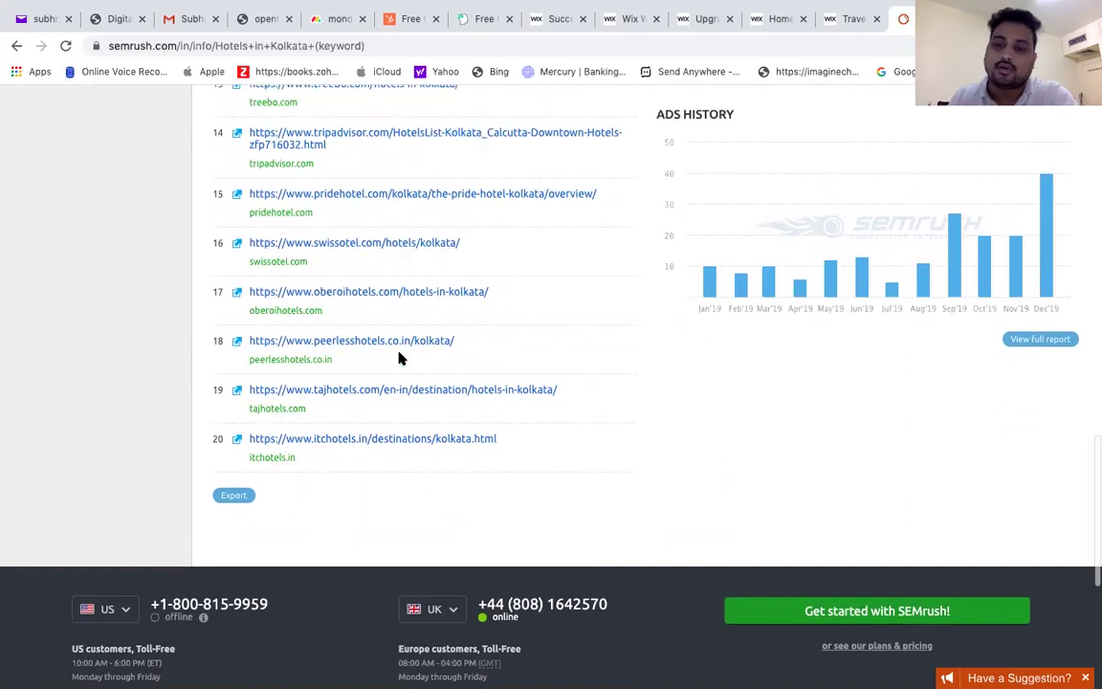
scroll(400, 357, up, 3)
scroll(400, 358, up, 3)
scroll(400, 358, down, 2)
scroll(400, 357, up, 3)
scroll(400, 358, up, 10)
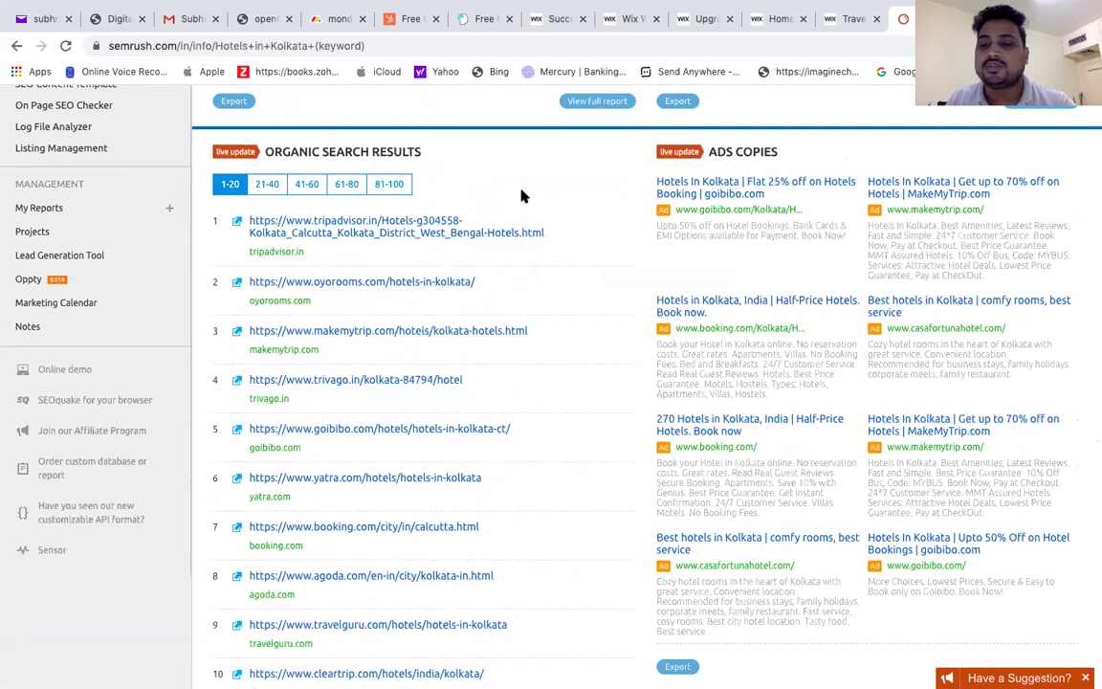
Export the organic search results list as an Excel (.xlsx) file
scroll(468, 463, down, 10)
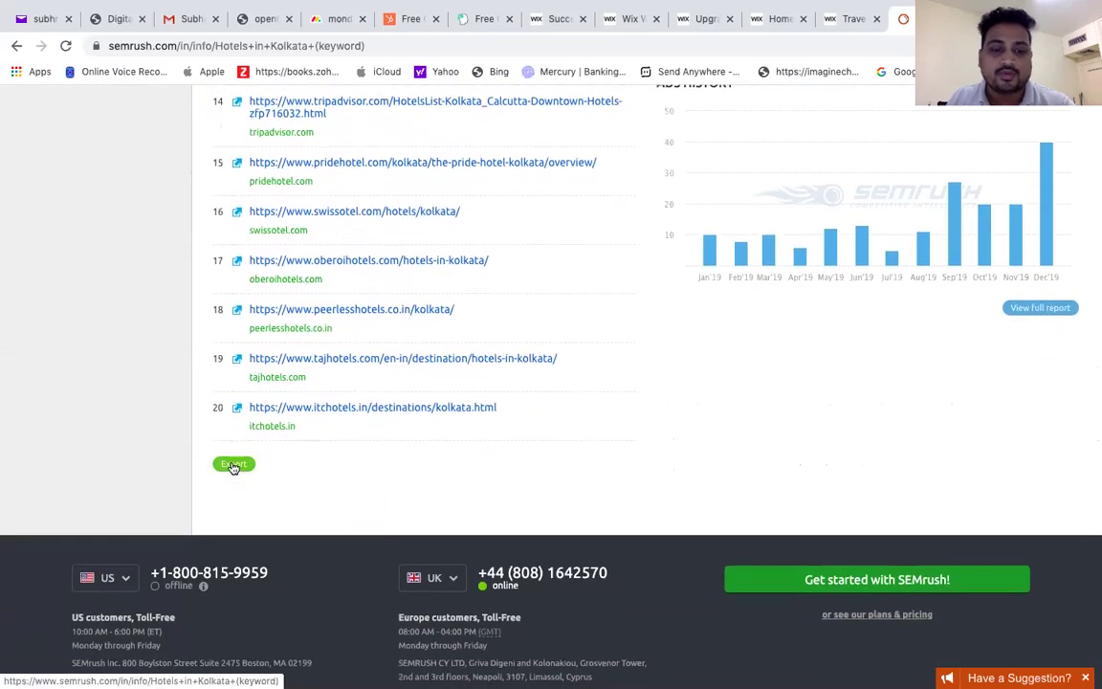
click(233, 464)
click(455, 278)
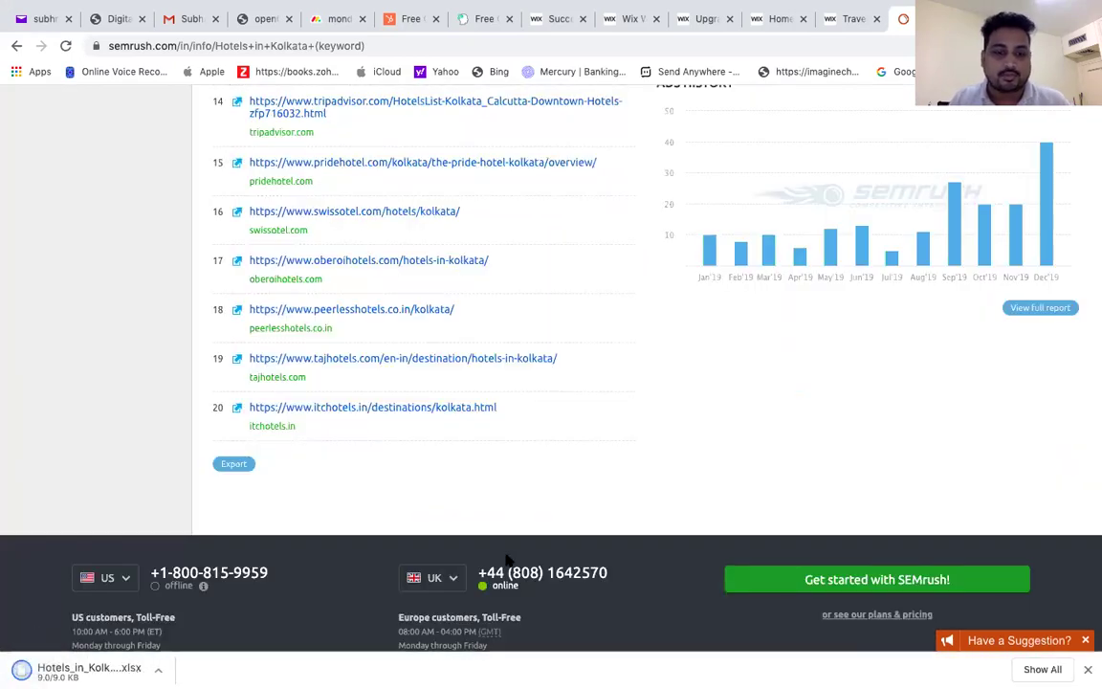
Look through the Domain and URL columns of the exported Hotels_in_Kolkata-phrase_organic-in spreadsheet in Numbers, down to its final rows
mouse_move(565, 21)
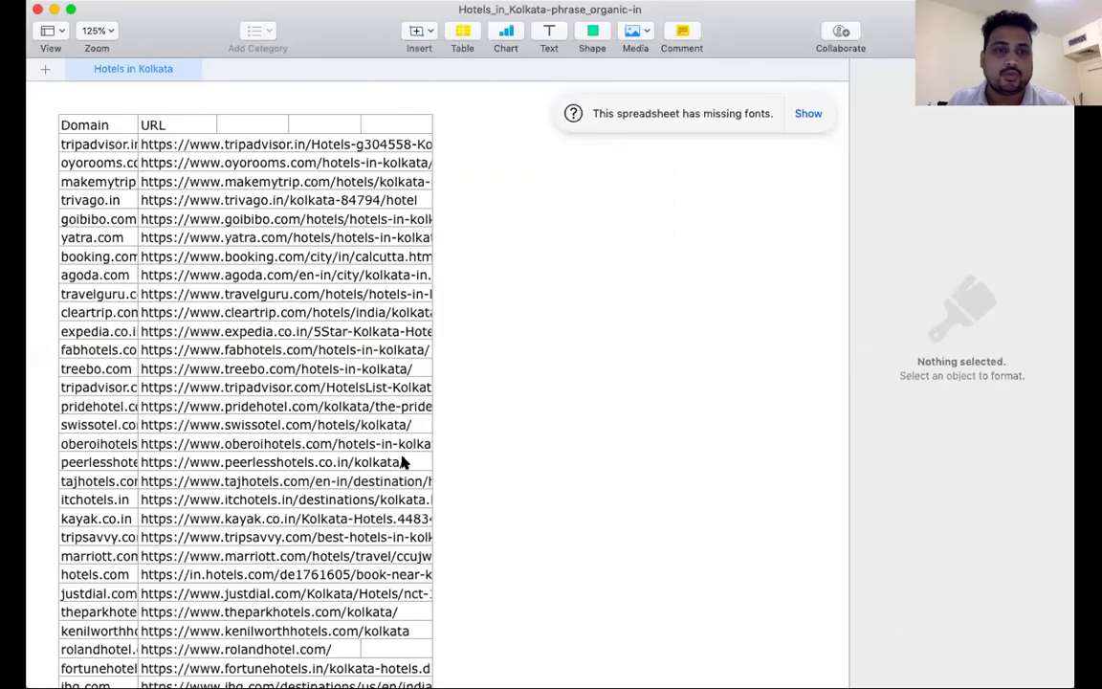
click(118, 129)
click(95, 196)
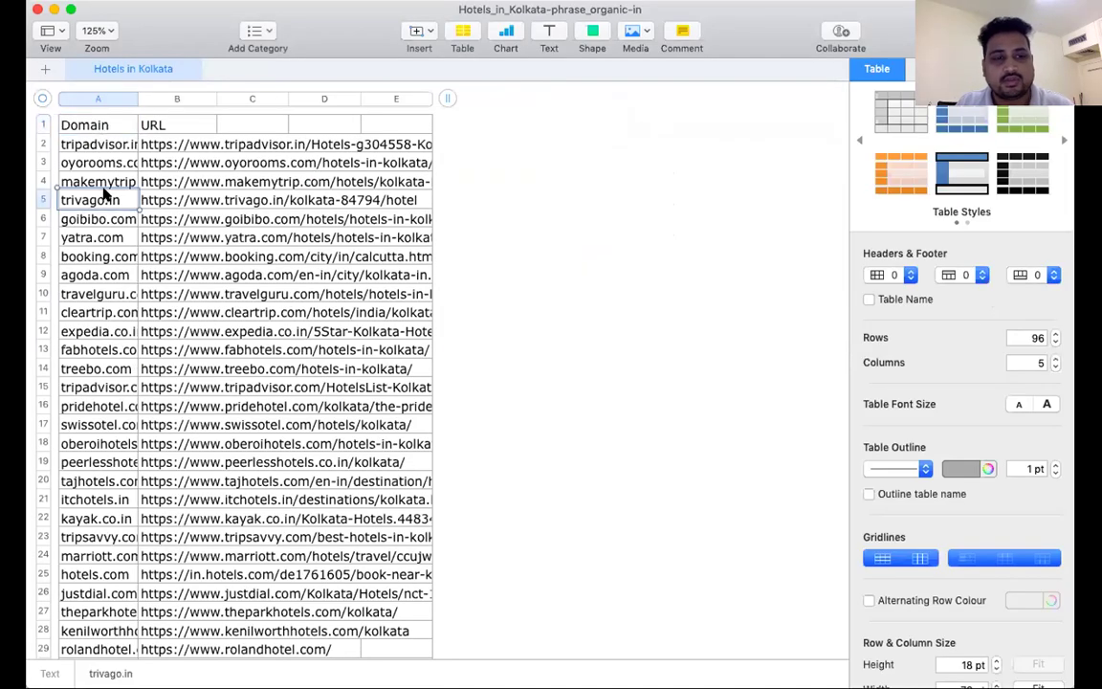
click(112, 275)
scroll(112, 274, down, 10)
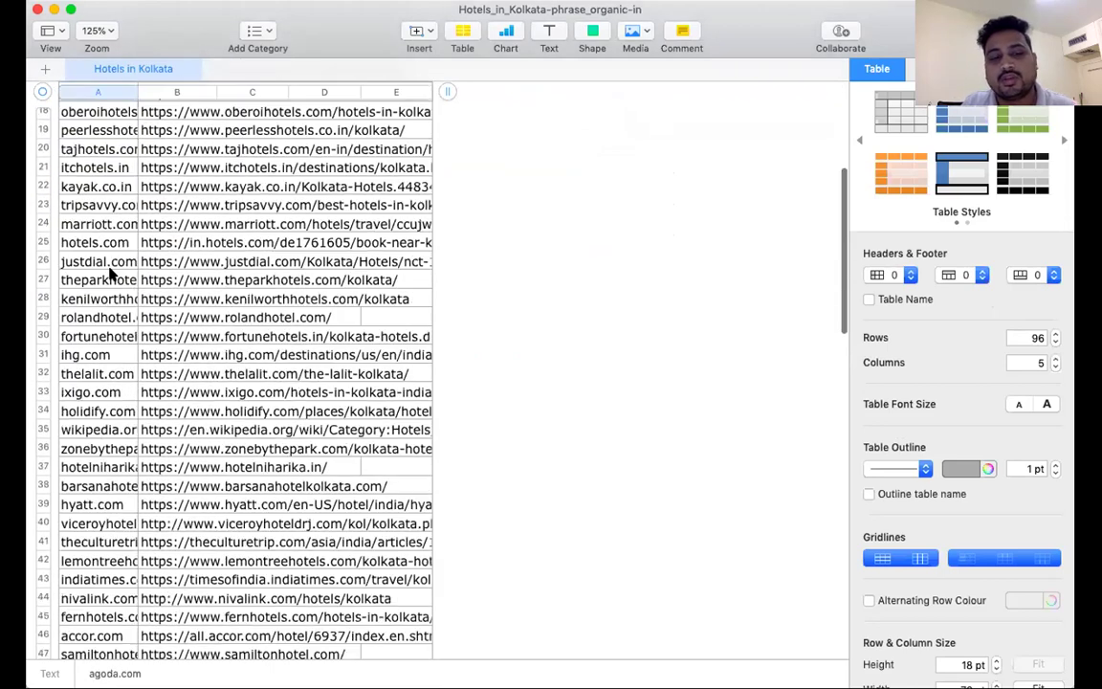
scroll(110, 274, down, 5)
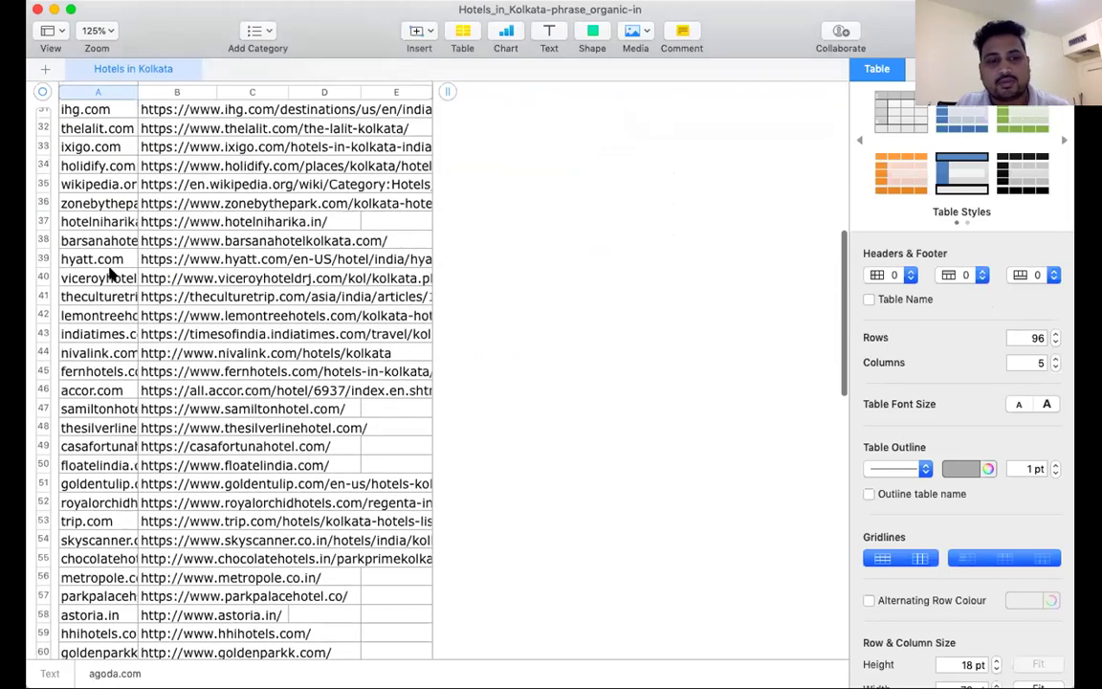
scroll(110, 273, down, 1)
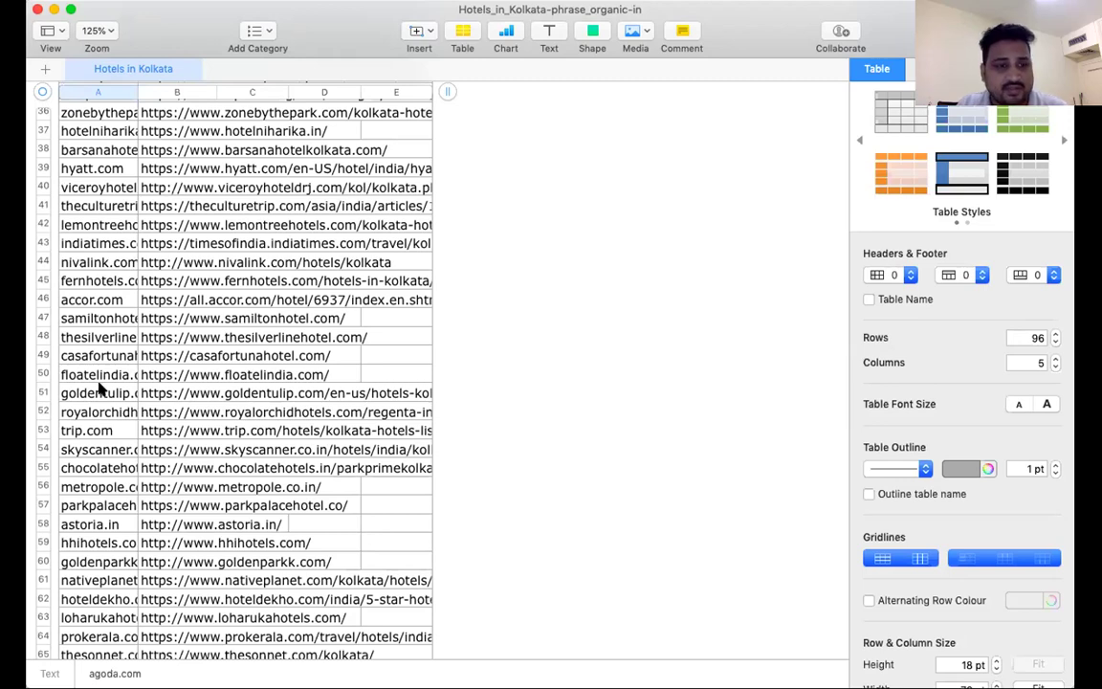
scroll(99, 387, down, 3)
scroll(98, 387, down, 3)
scroll(99, 387, down, 8)
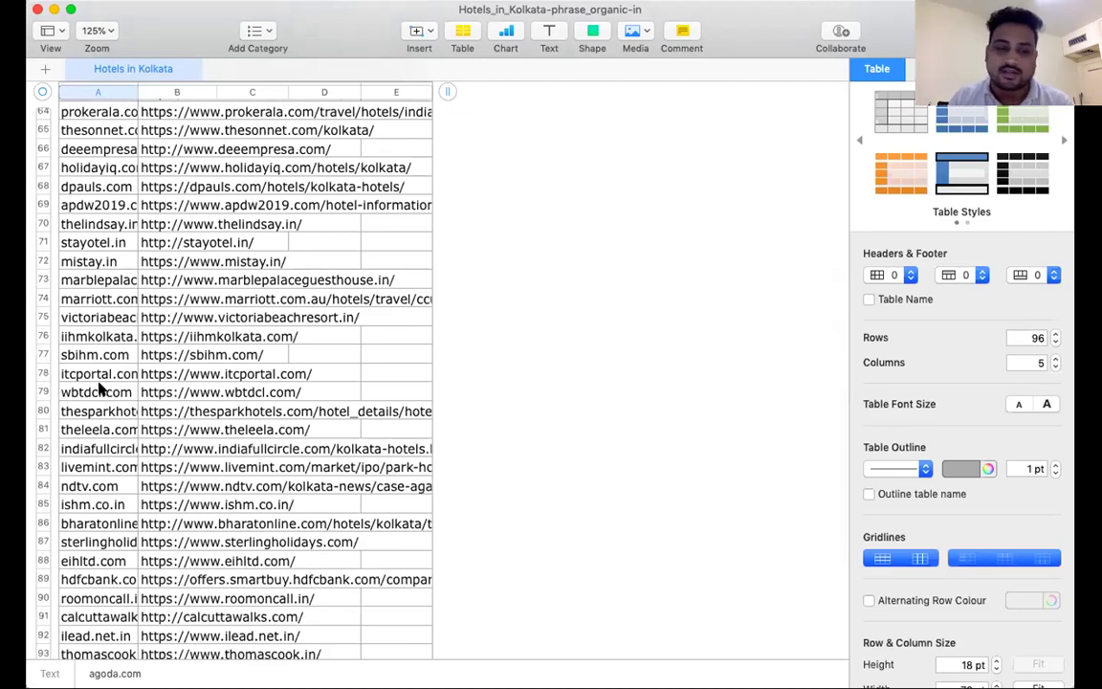
Put the exported spreadsheet away and switch back to Semrush to review the keyword report's organic results, keyword lists, ads history, volume and trend
scroll(114, 553, down, 2)
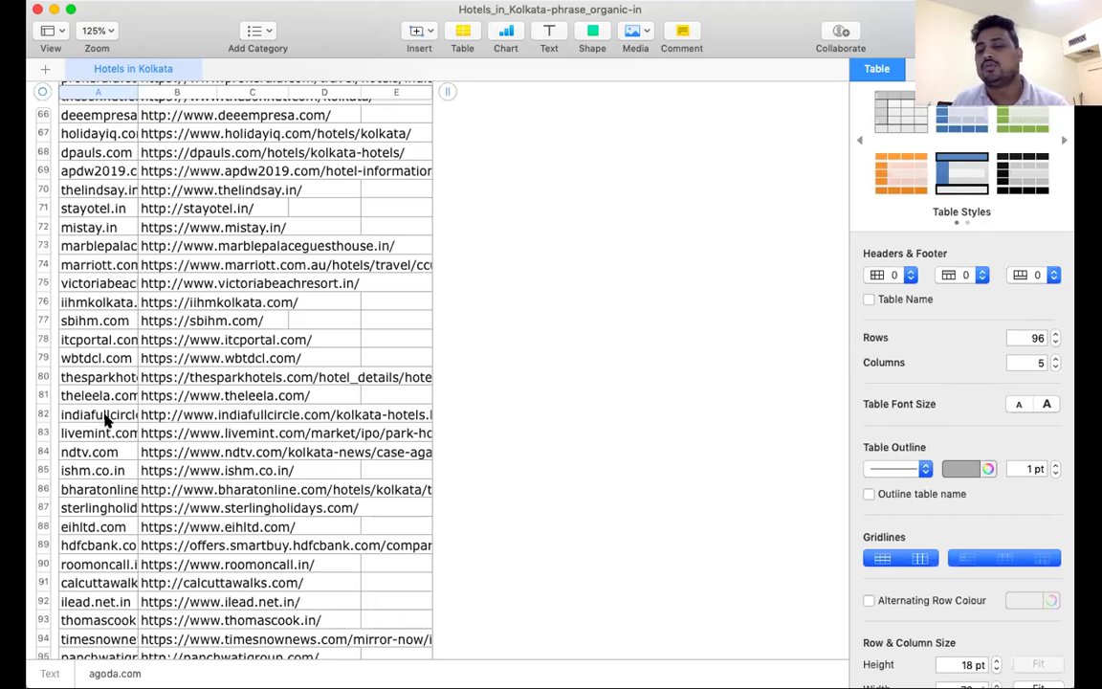
click(54, 9)
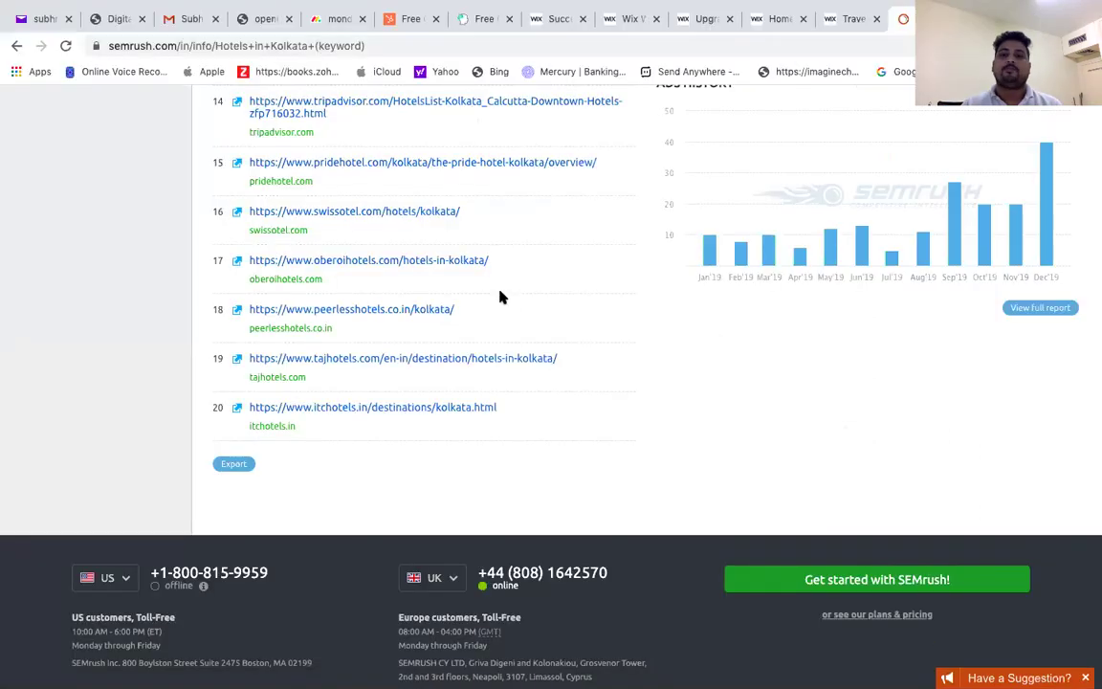
scroll(492, 268, up, 2)
scroll(492, 269, up, 10)
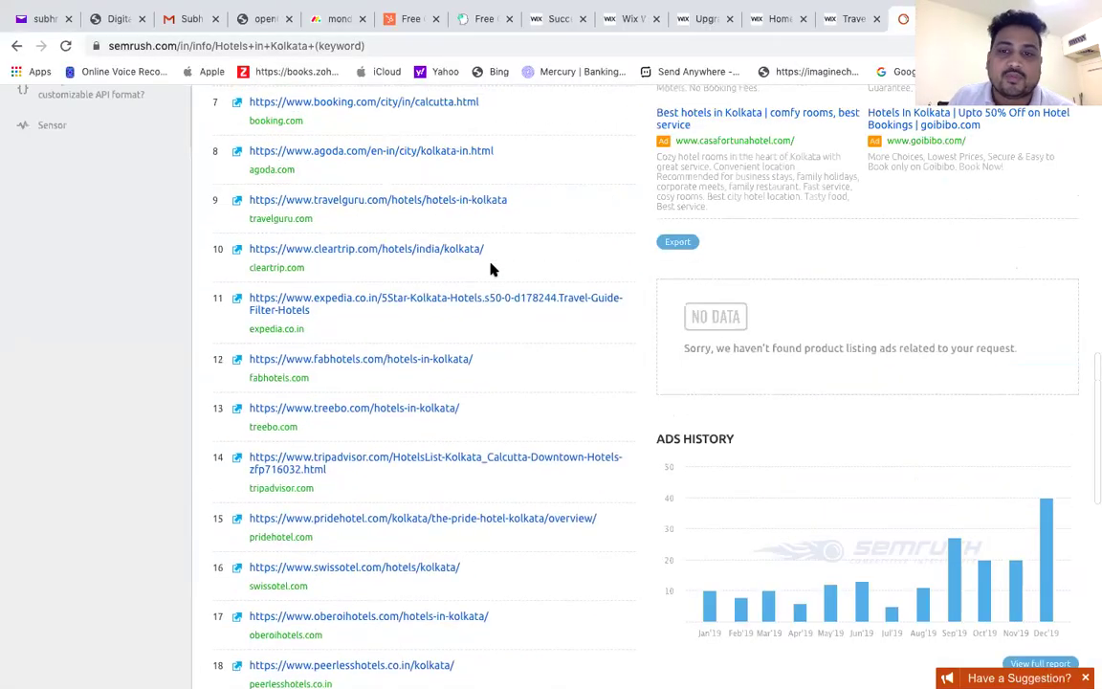
scroll(491, 270, up, 3)
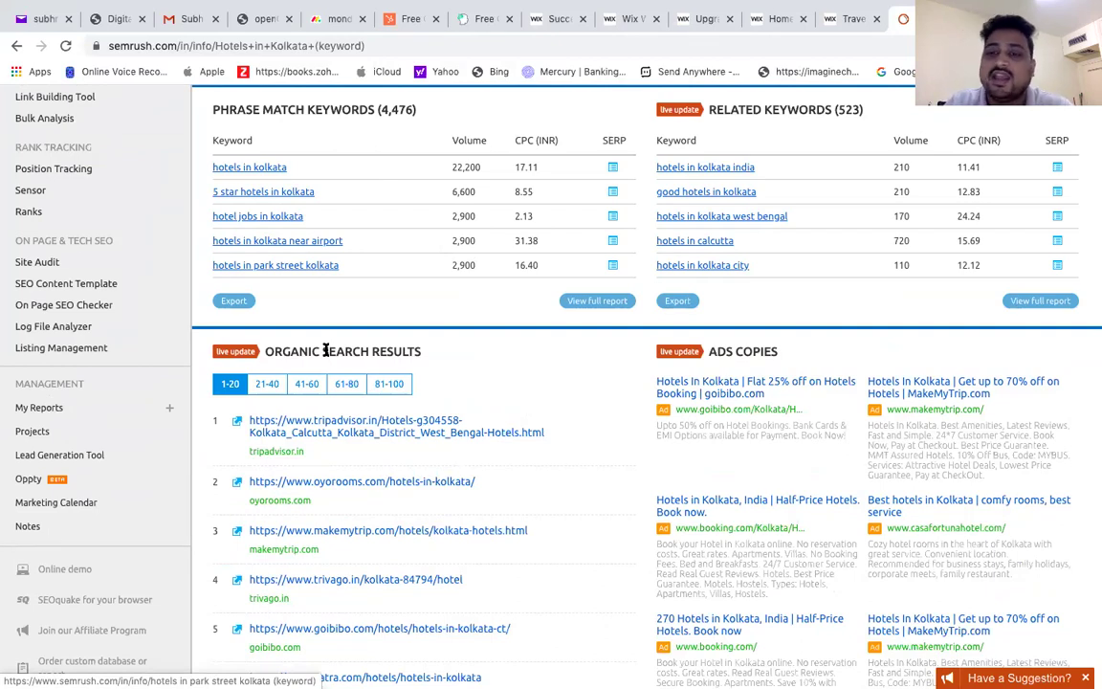
scroll(325, 351, up, 2)
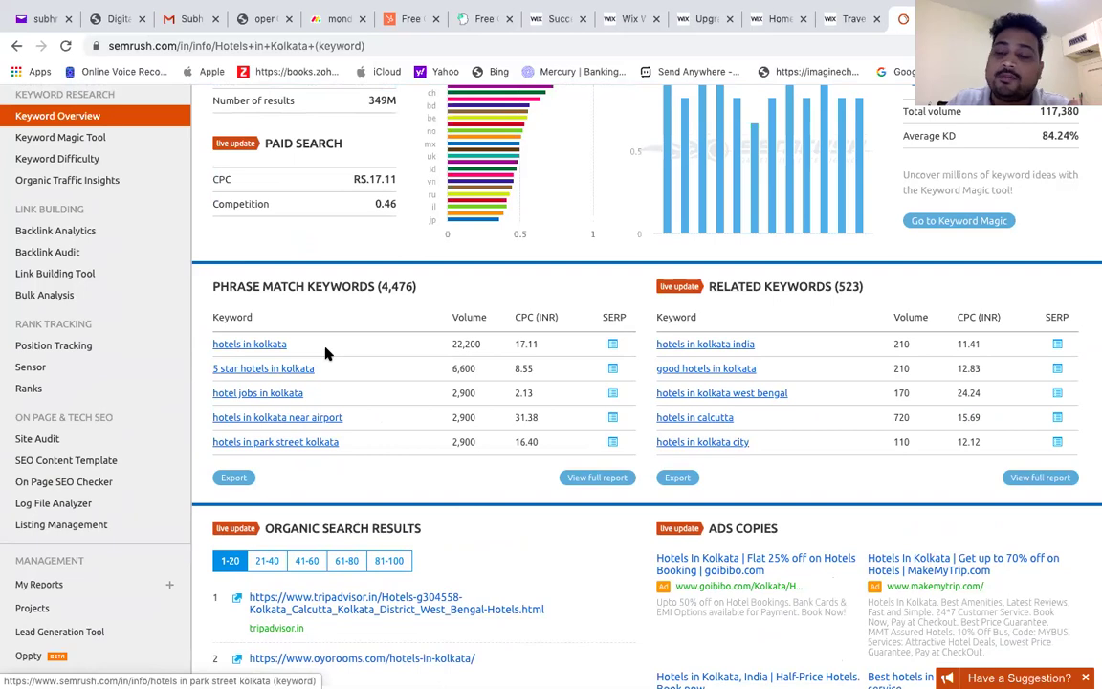
scroll(326, 354, up, 3)
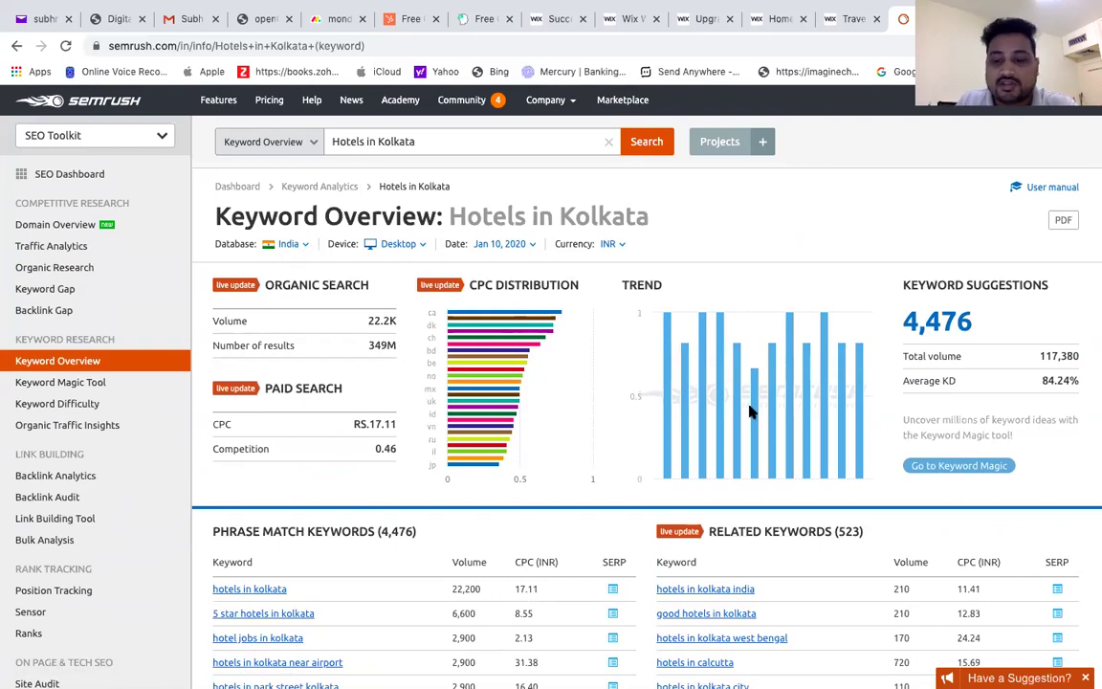
scroll(706, 640, down, 3)
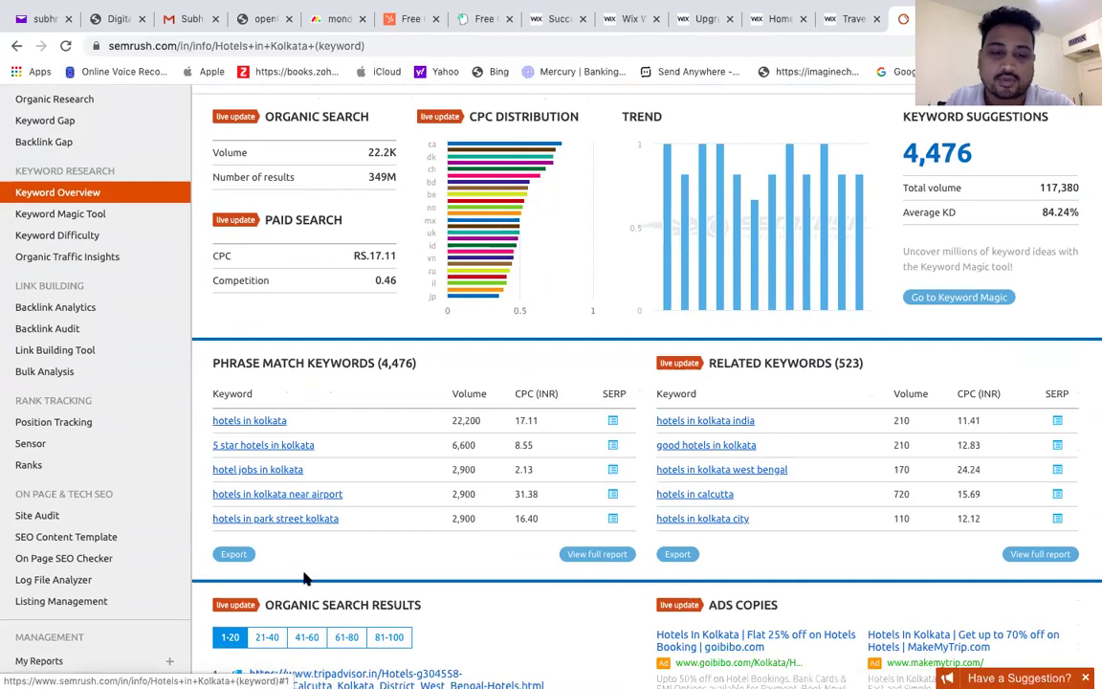
scroll(302, 578, up, 2)
scroll(304, 574, down, 6)
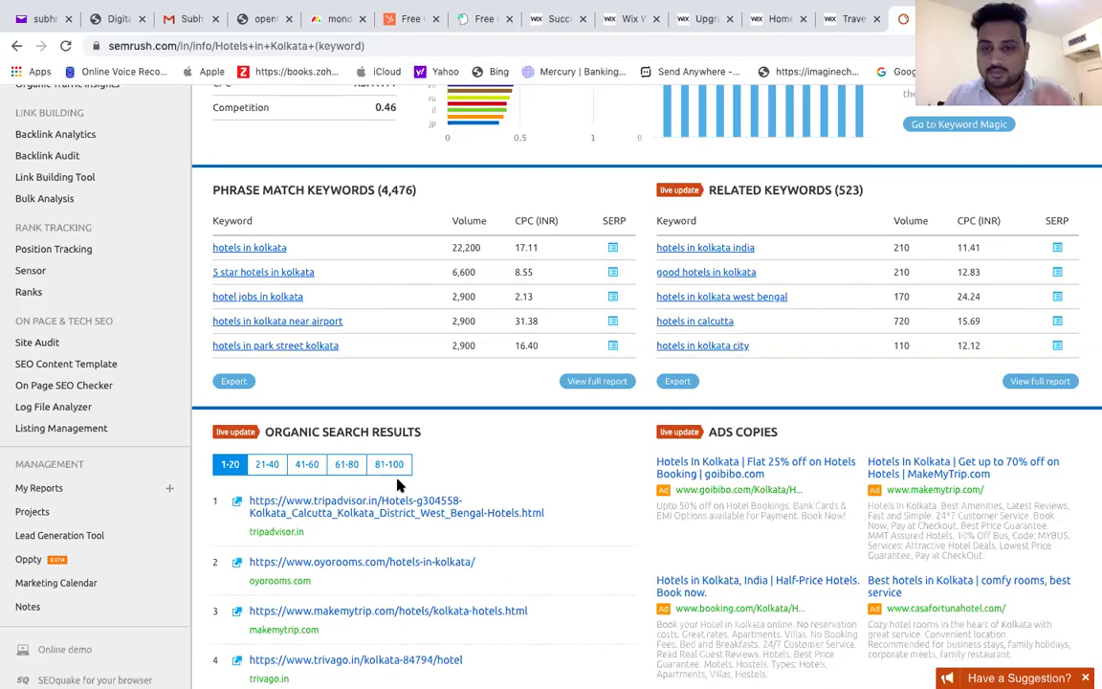
scroll(399, 486, up, 5)
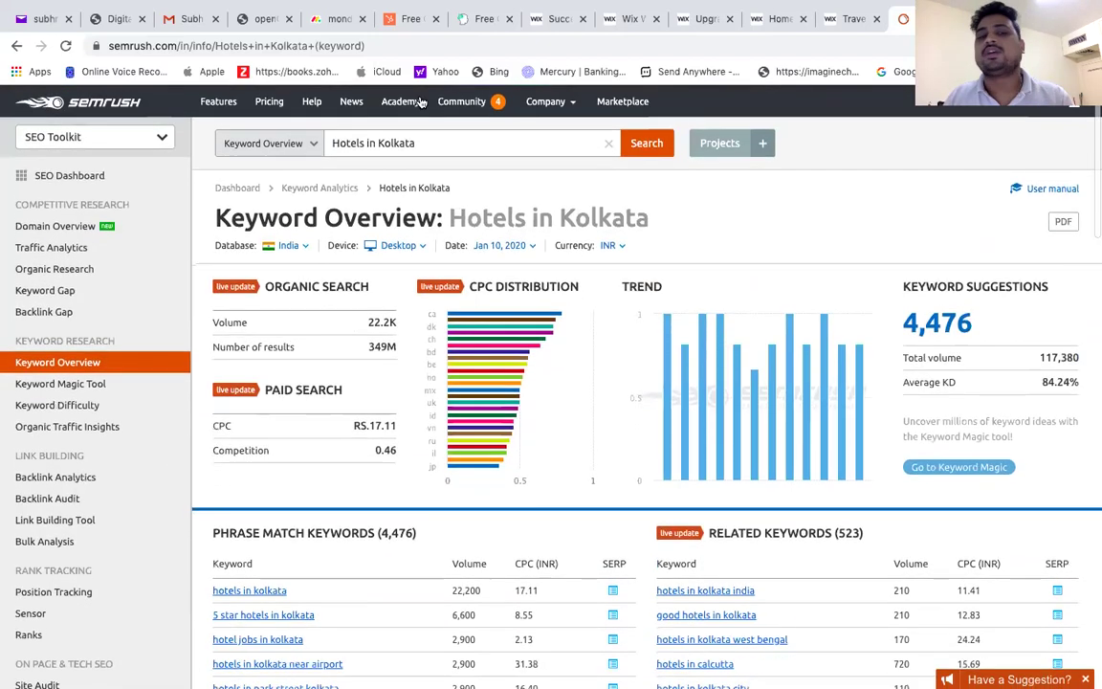
double_click(415, 141)
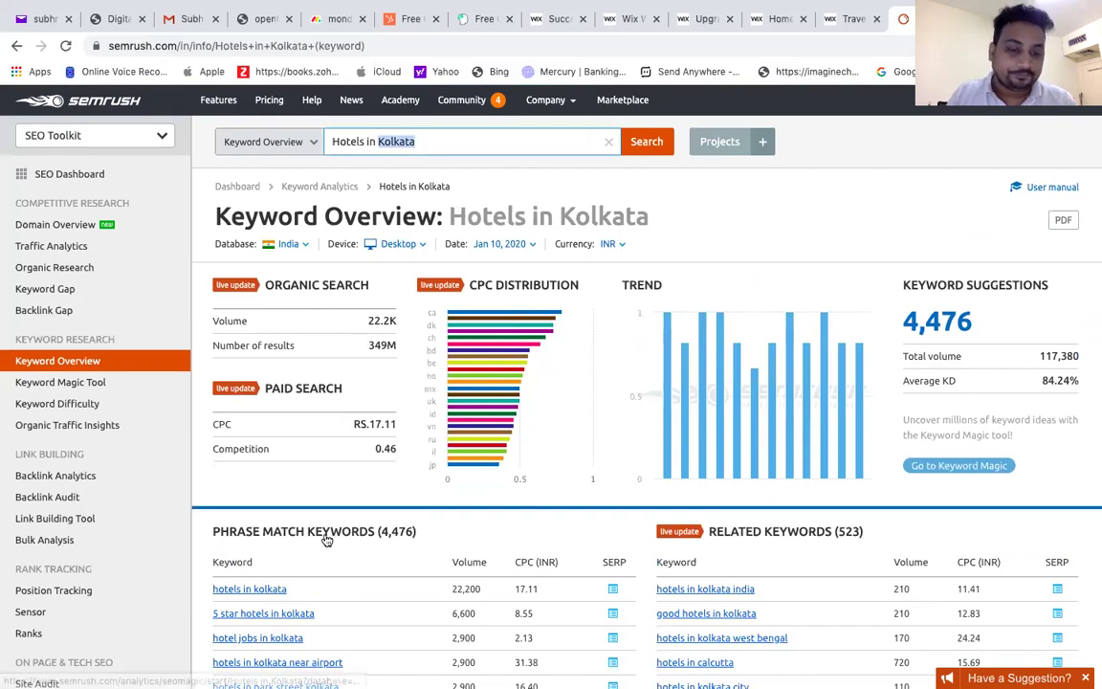
triple_click(433, 134)
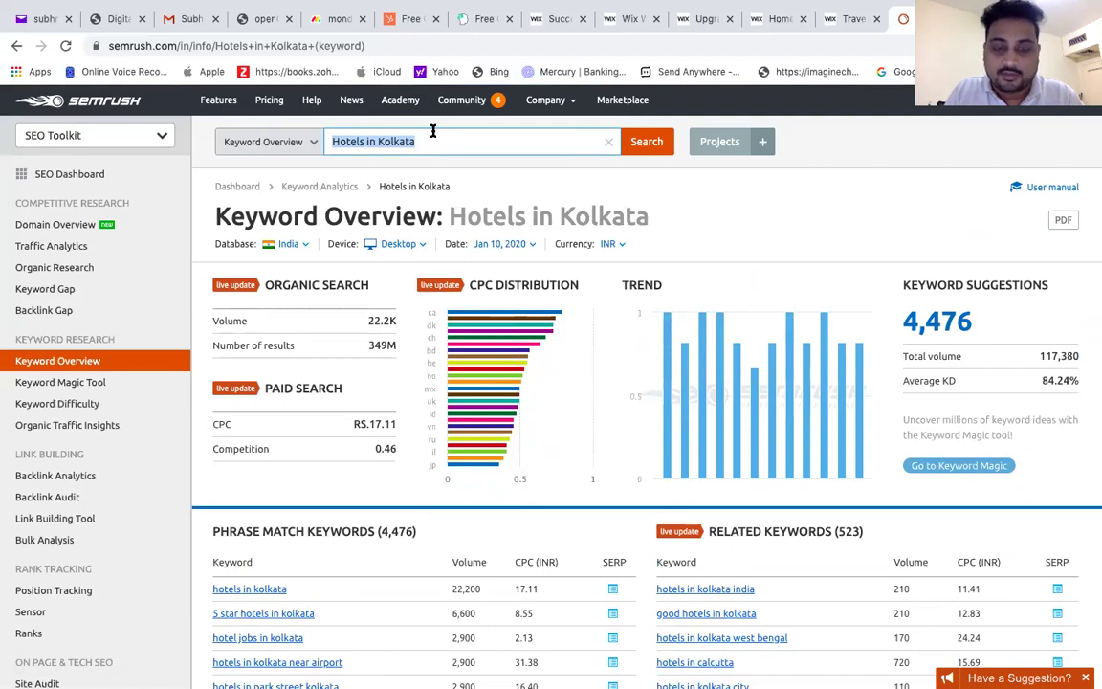
text(www.)
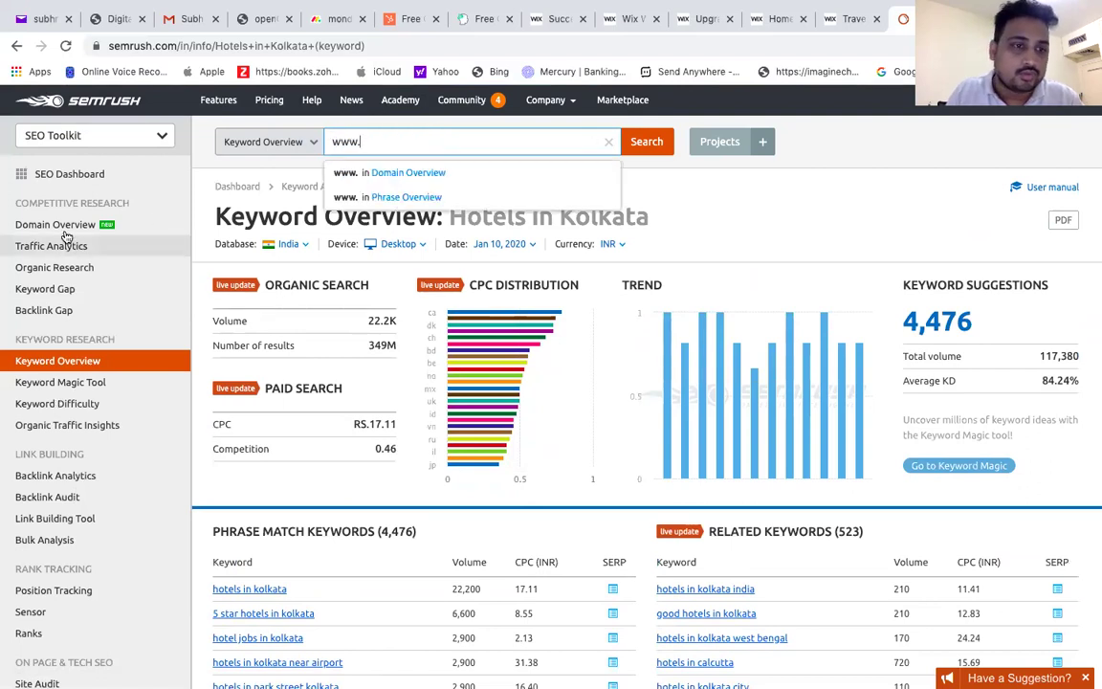
click(58, 227)
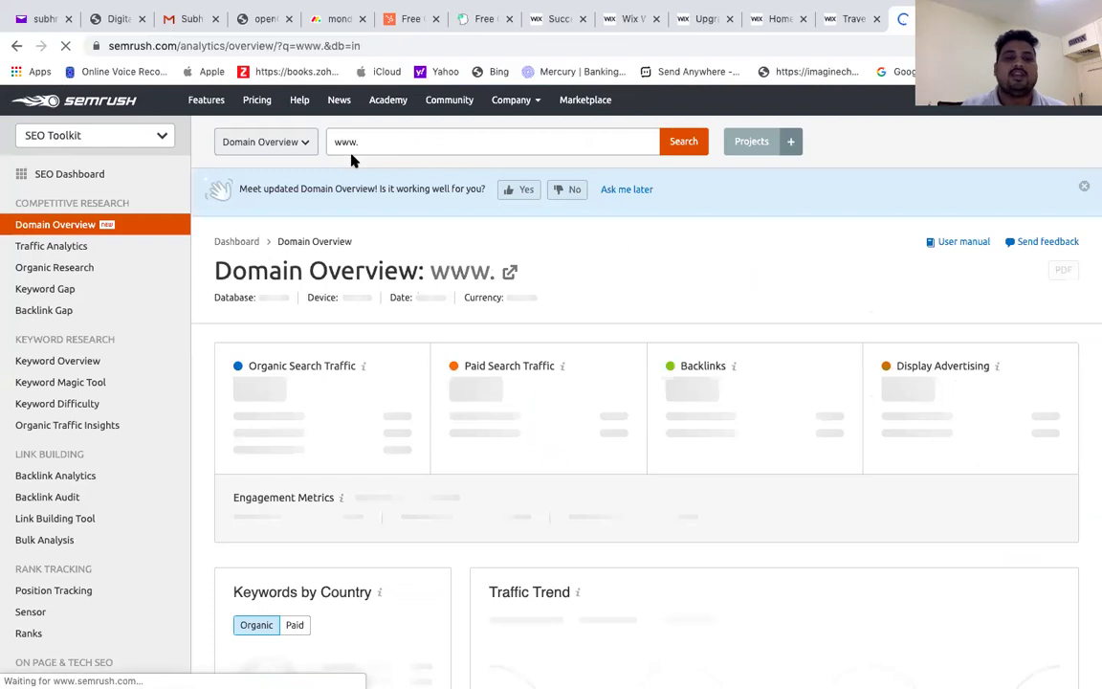
click(422, 142)
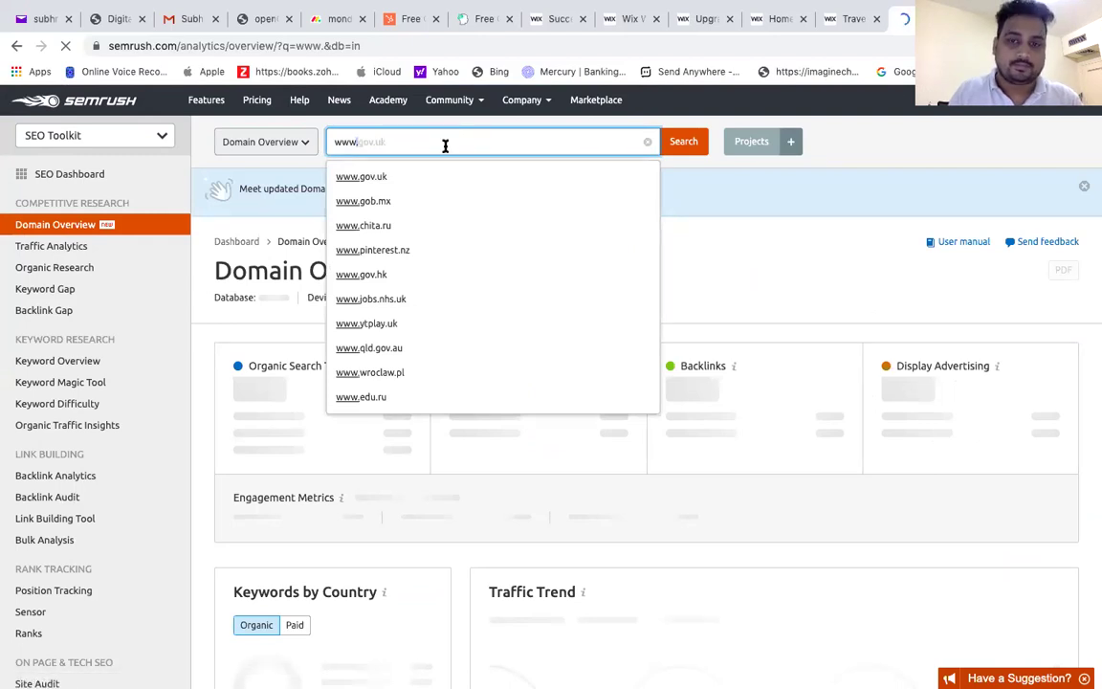
text(gov.uk)
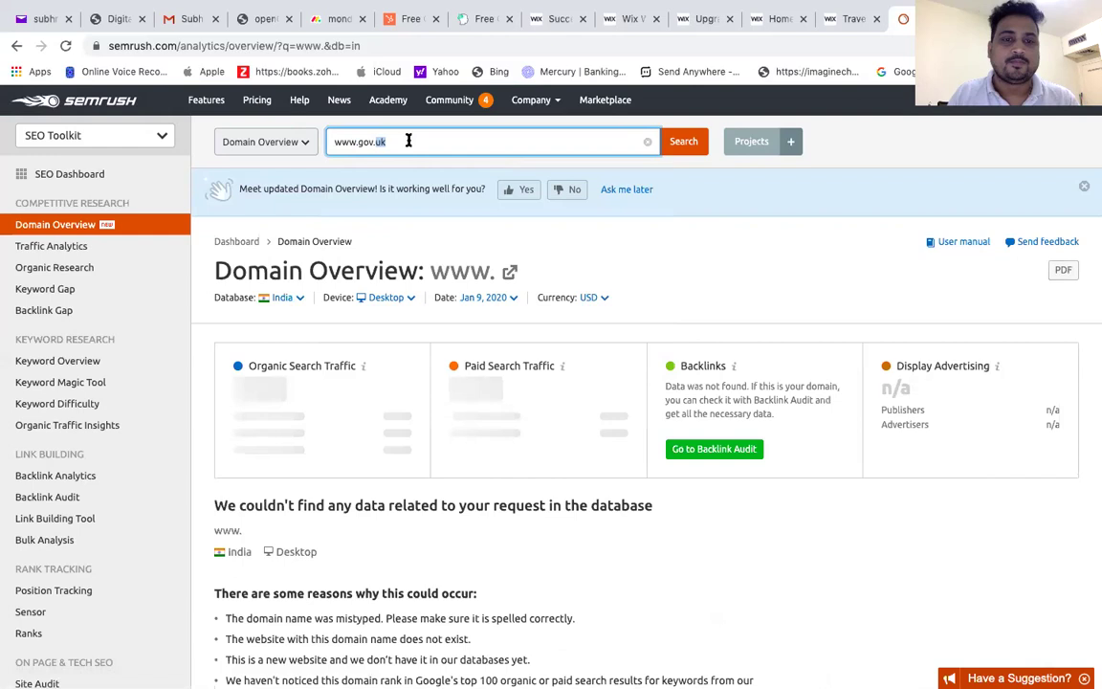
key(shift+Left)
key(shift+Left)
key(shift+Left)
key(shift+Left)
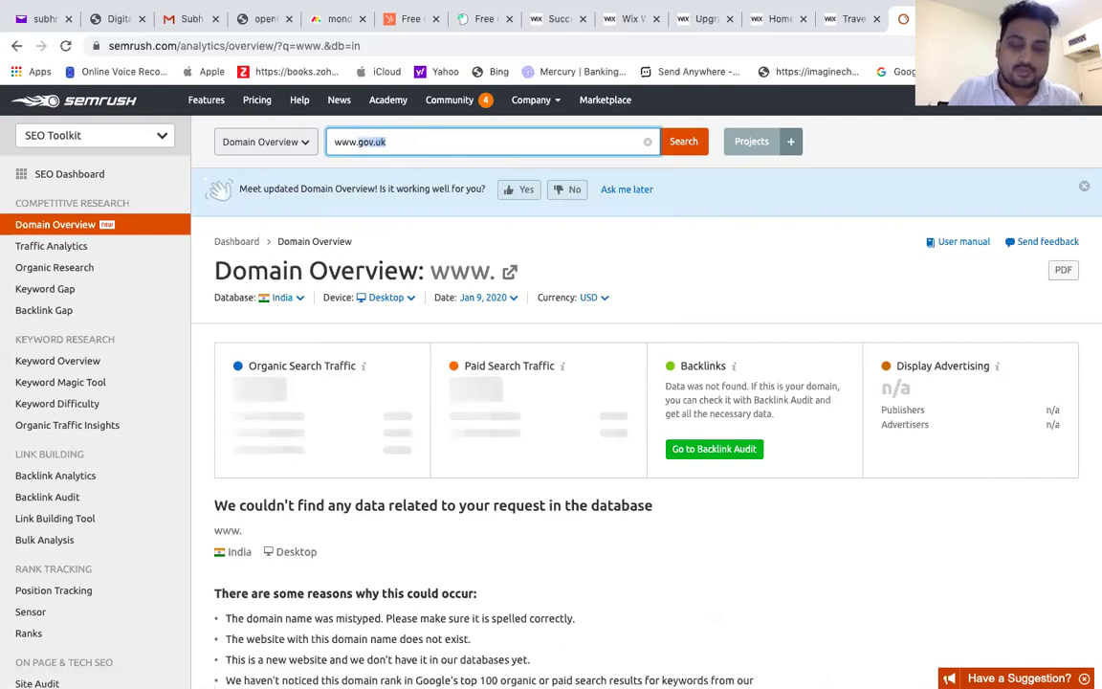
text(pract)
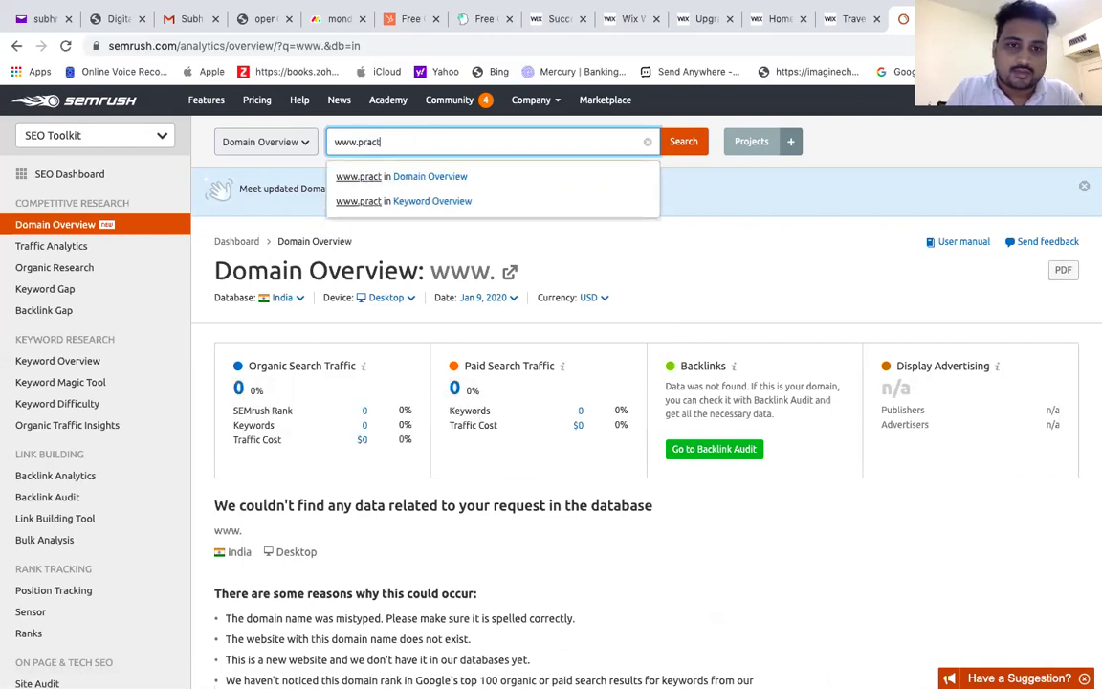
text(o.com)
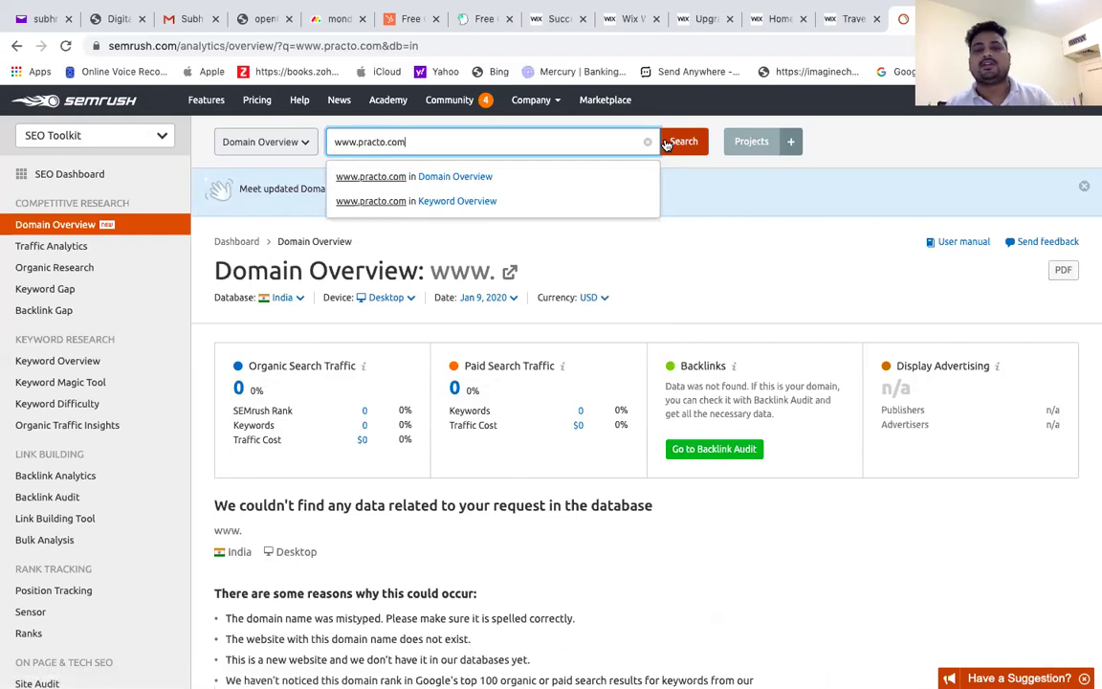
click(691, 143)
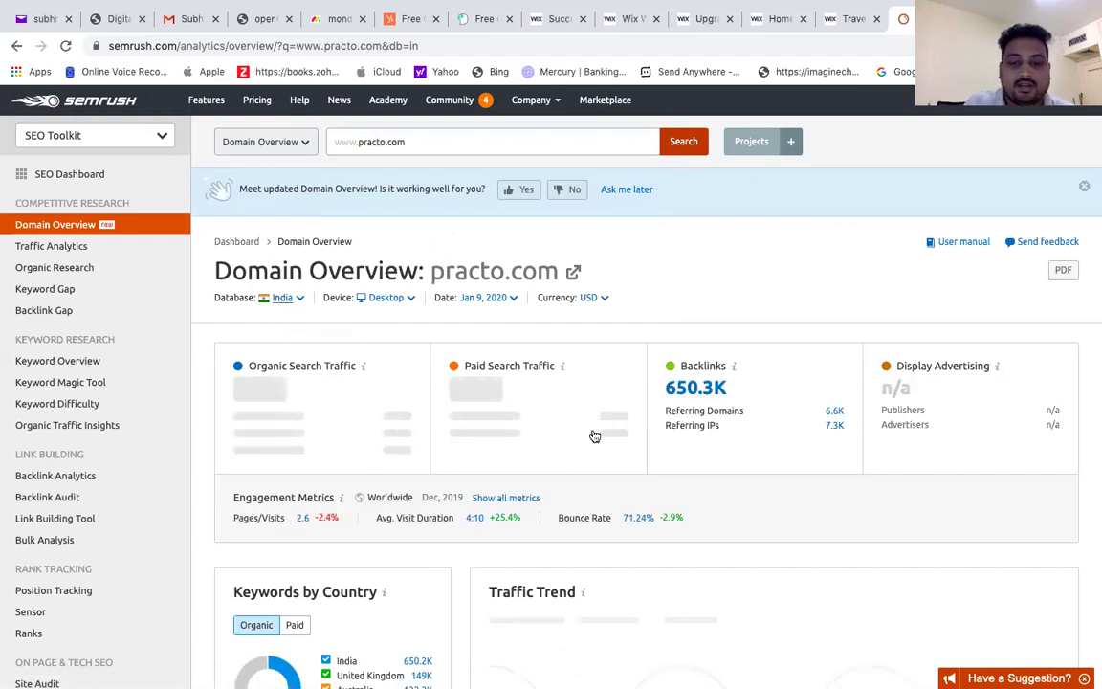
Examine practo.com's top organic keywords, organic and paid competitors, positioning maps and sample text ads
scroll(593, 436, down, 5)
scroll(593, 435, down, 10)
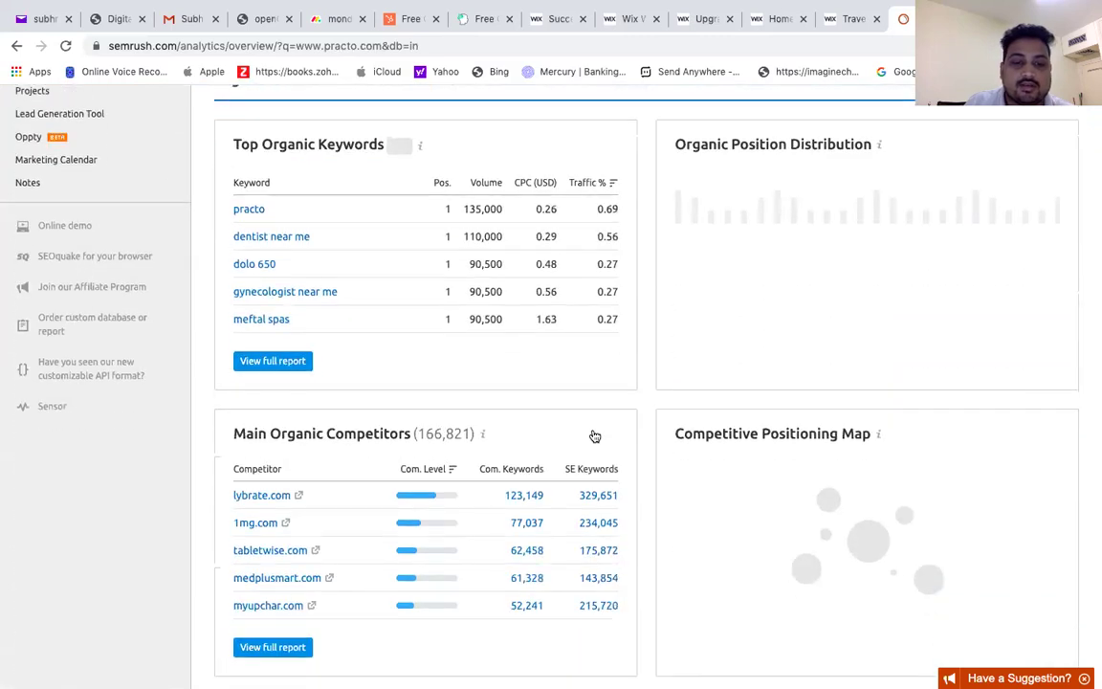
scroll(593, 436, down, 4)
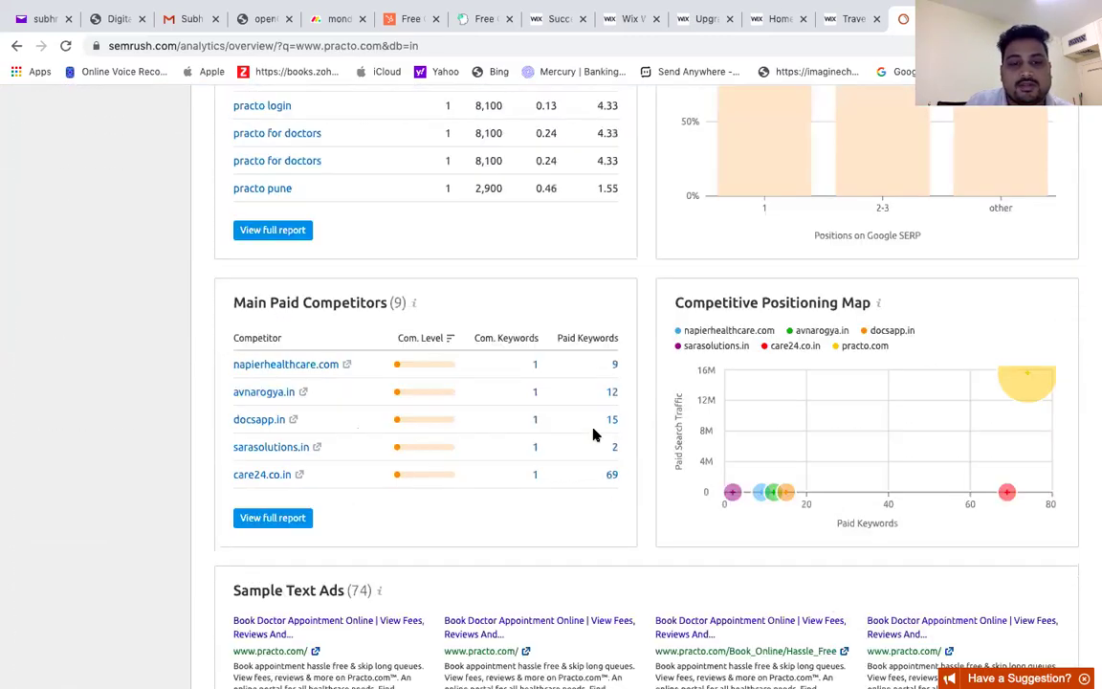
scroll(593, 435, up, 1)
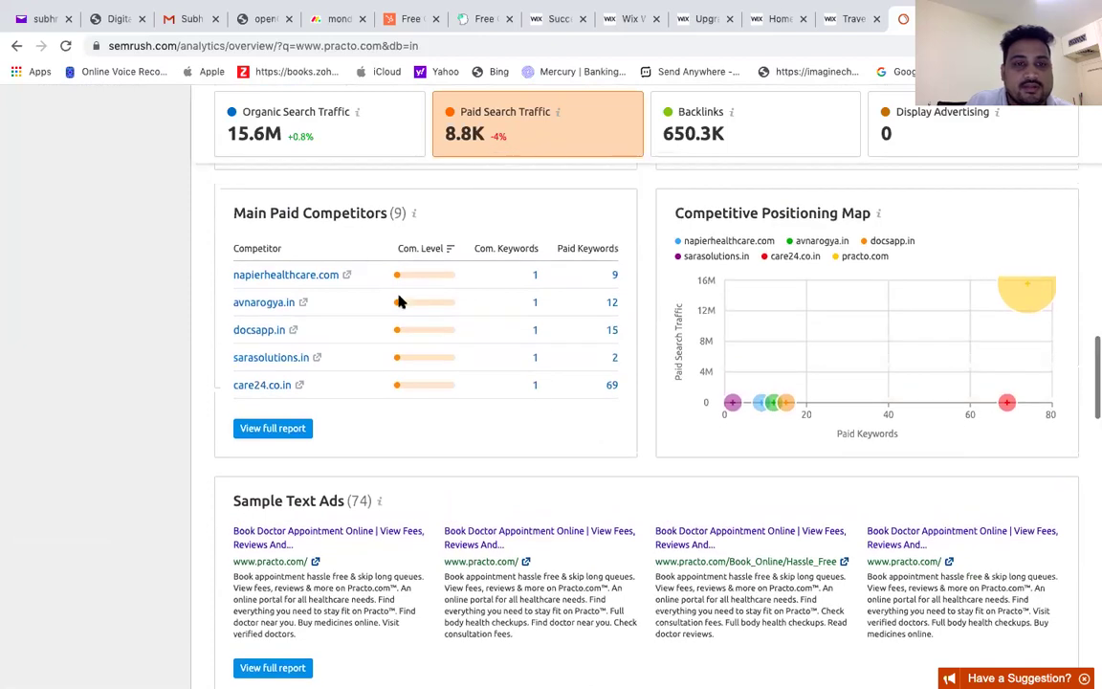
scroll(354, 244, up, 15)
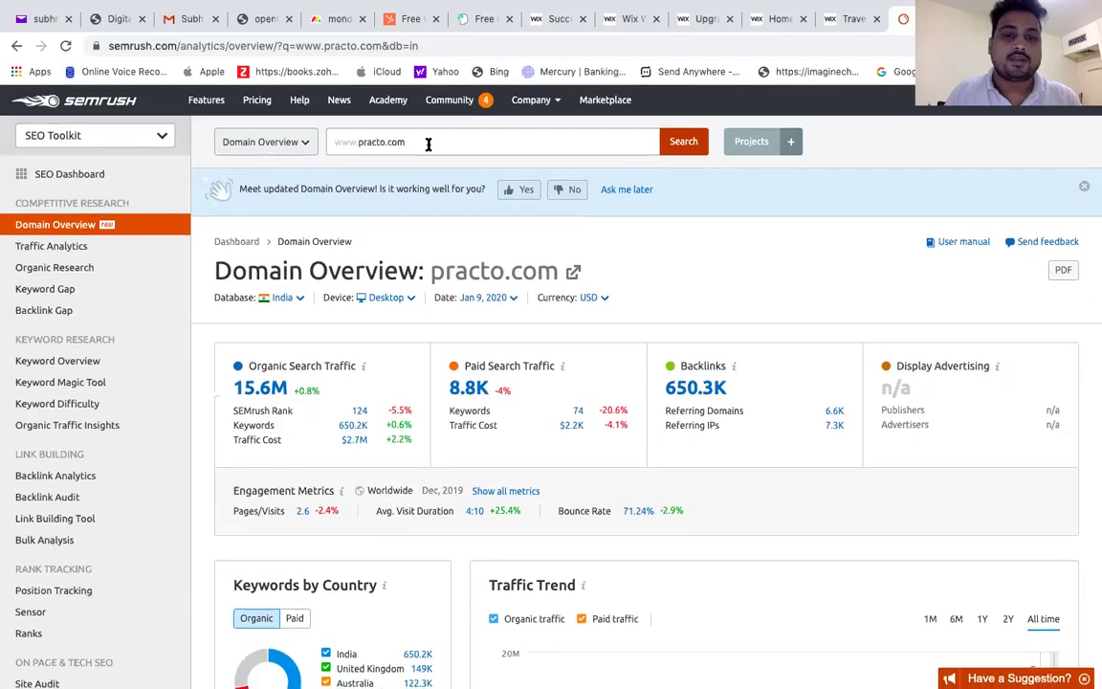
click(428, 143)
key(BackSpace)
key(BackSpace)
key(BackSpace)
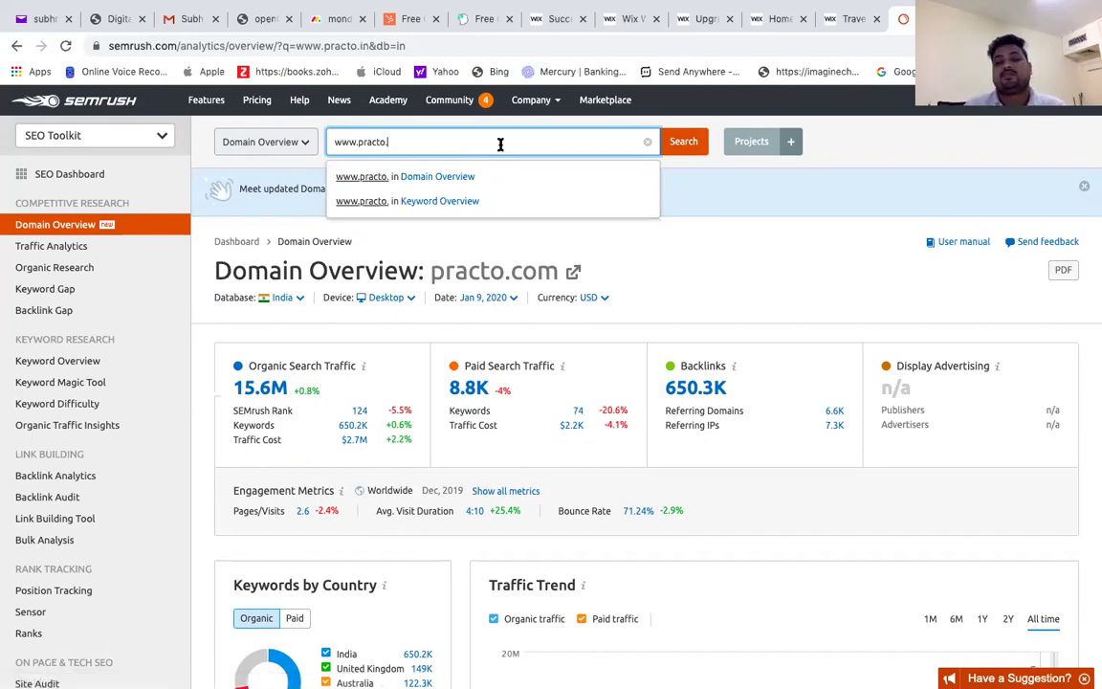
text(in)
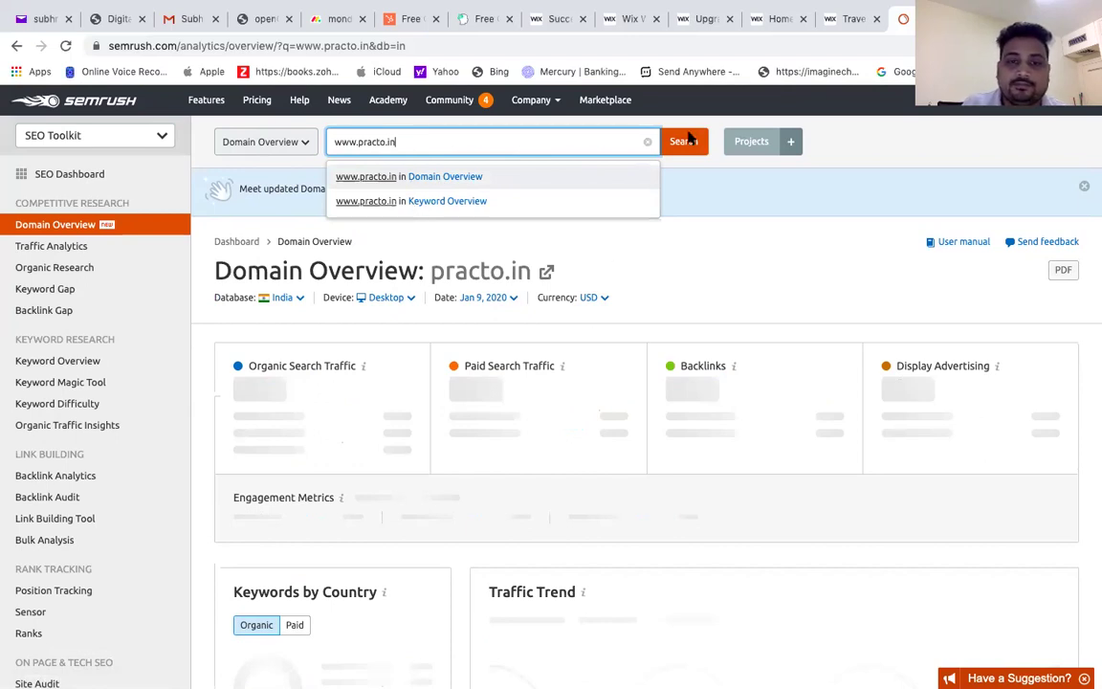
Review the practo.in overview, covering traffic, keywords by country, organic research, advertising research and competitor sections
scroll(671, 462, down, 10)
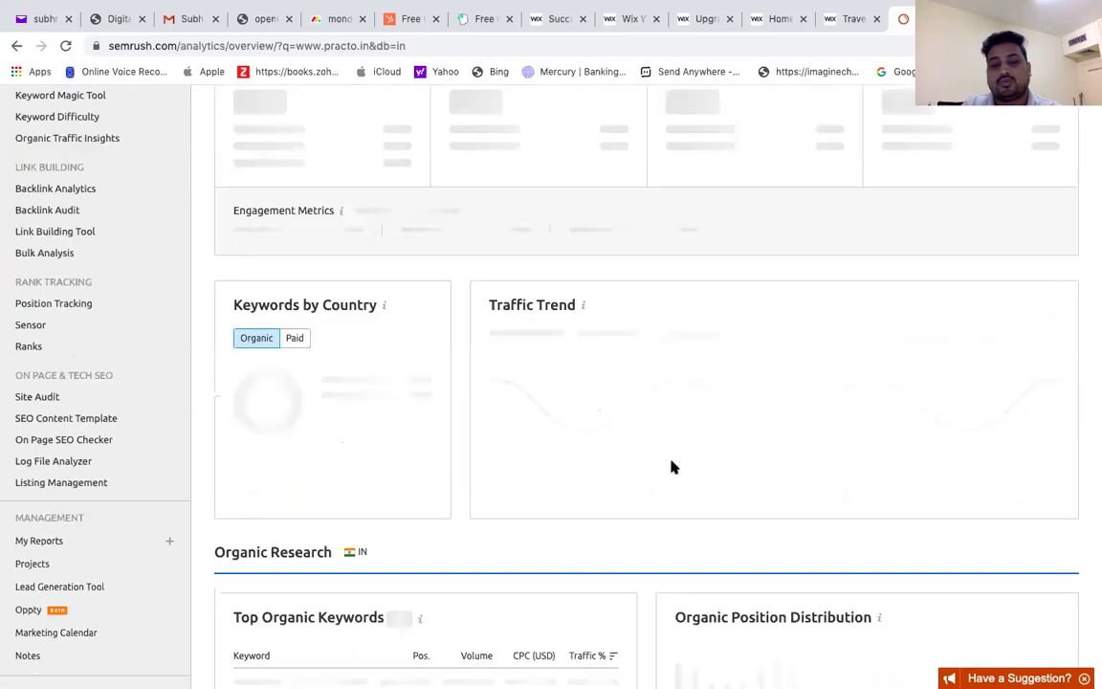
scroll(672, 467, down, 3)
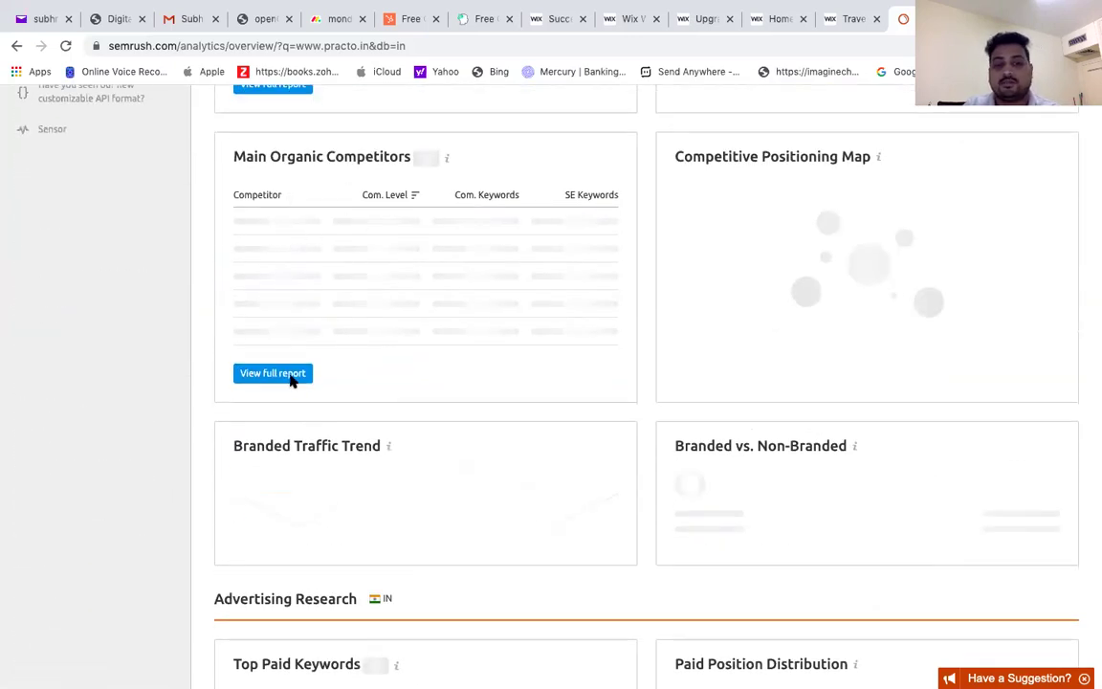
scroll(292, 381, down, 5)
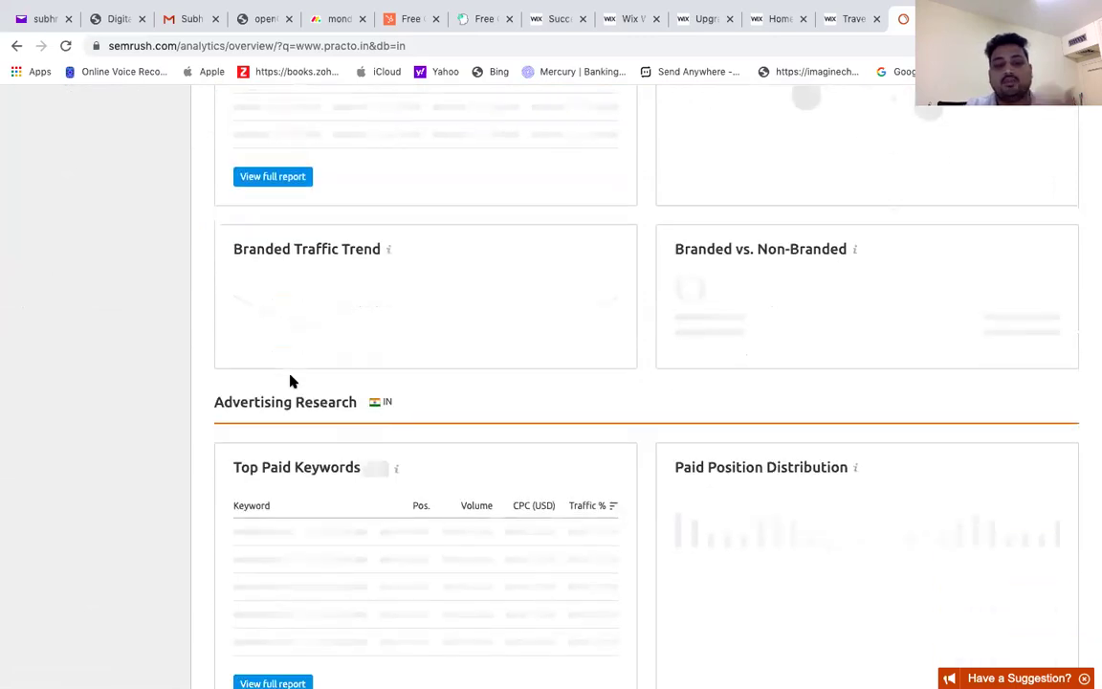
scroll(292, 381, down, 1)
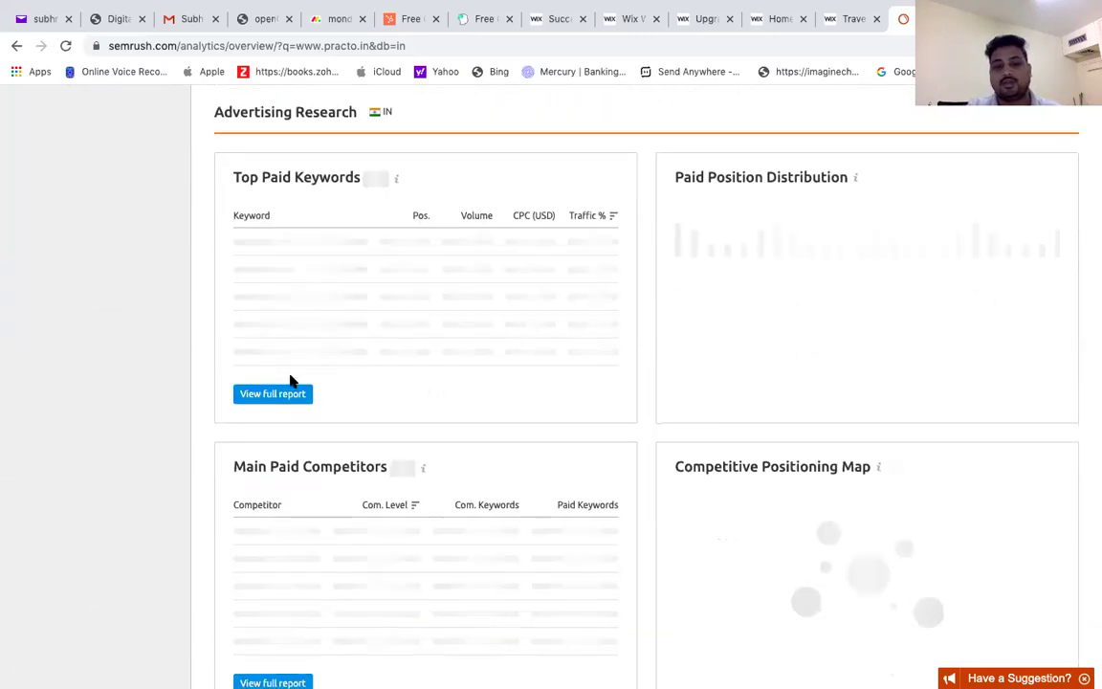
scroll(292, 381, down, 2)
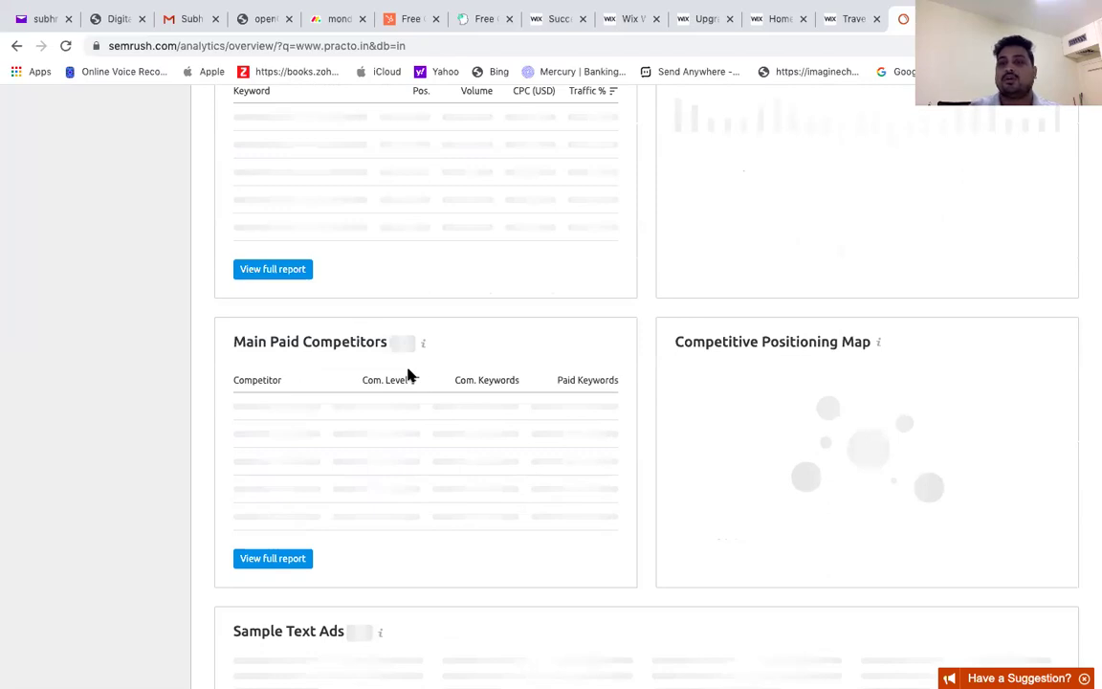
scroll(335, 512, down, 2)
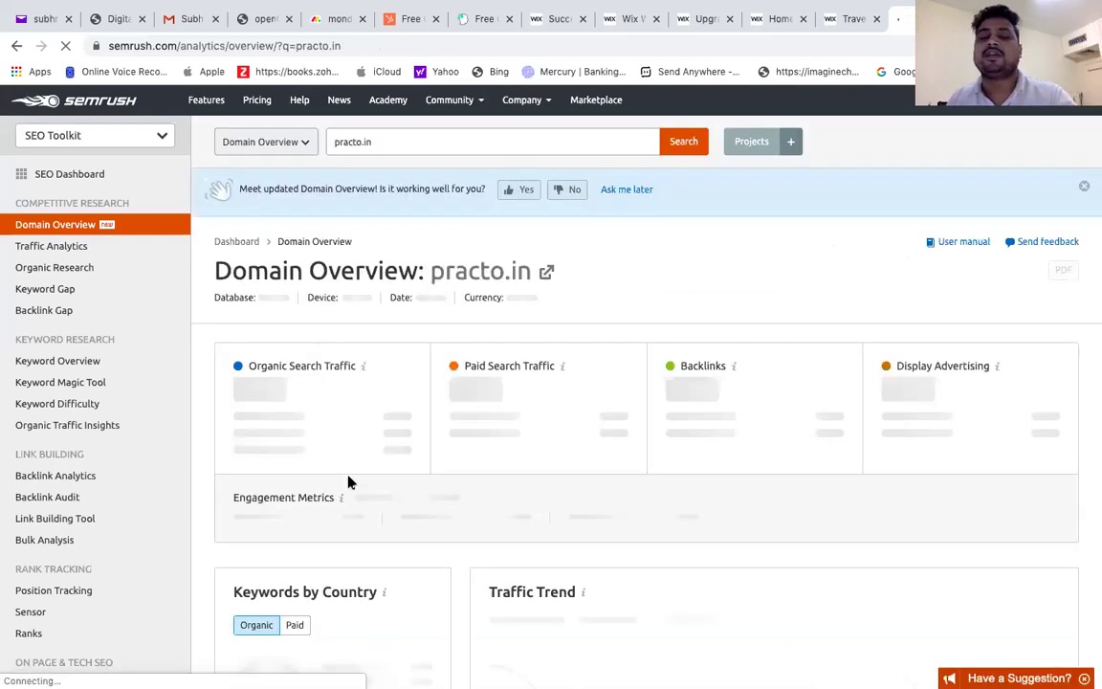
scroll(493, 441, down, 1)
scroll(497, 439, down, 3)
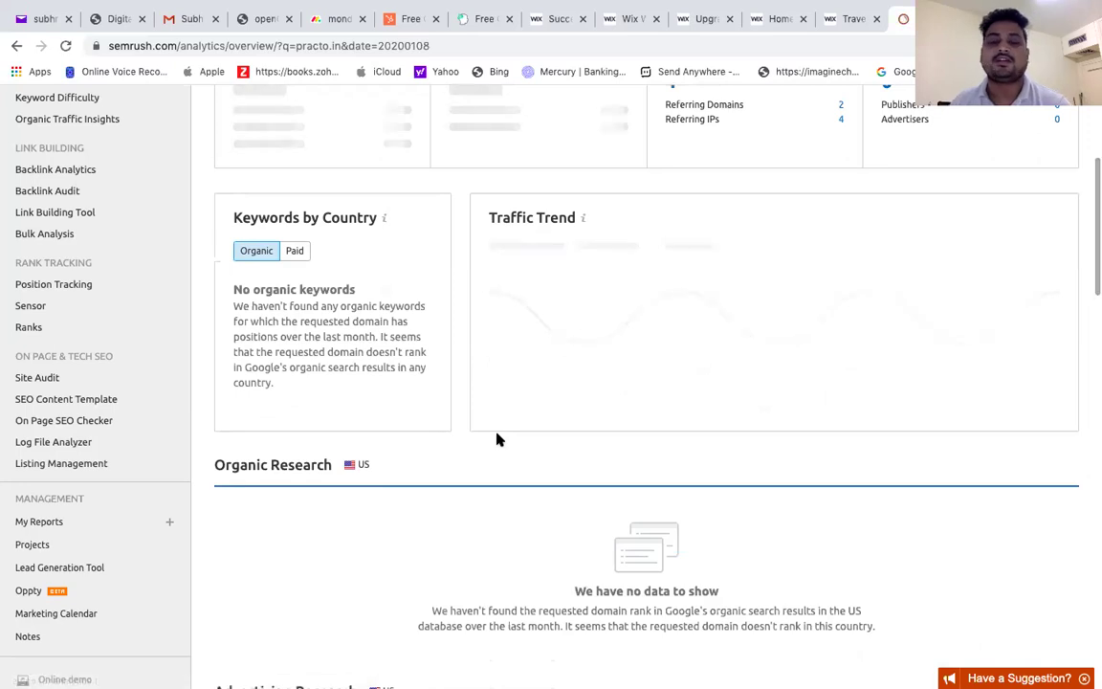
scroll(497, 439, up, 4)
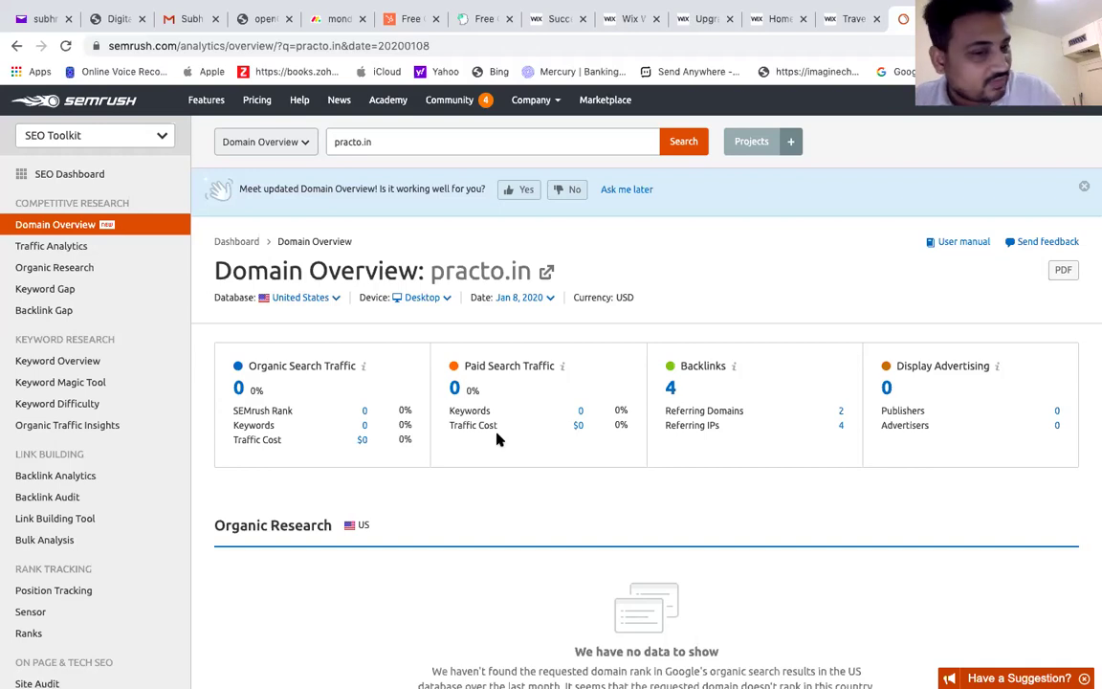
Run the domain overview for ebay.com, choosing the domain from the suggestions
click(393, 142)
text(e)
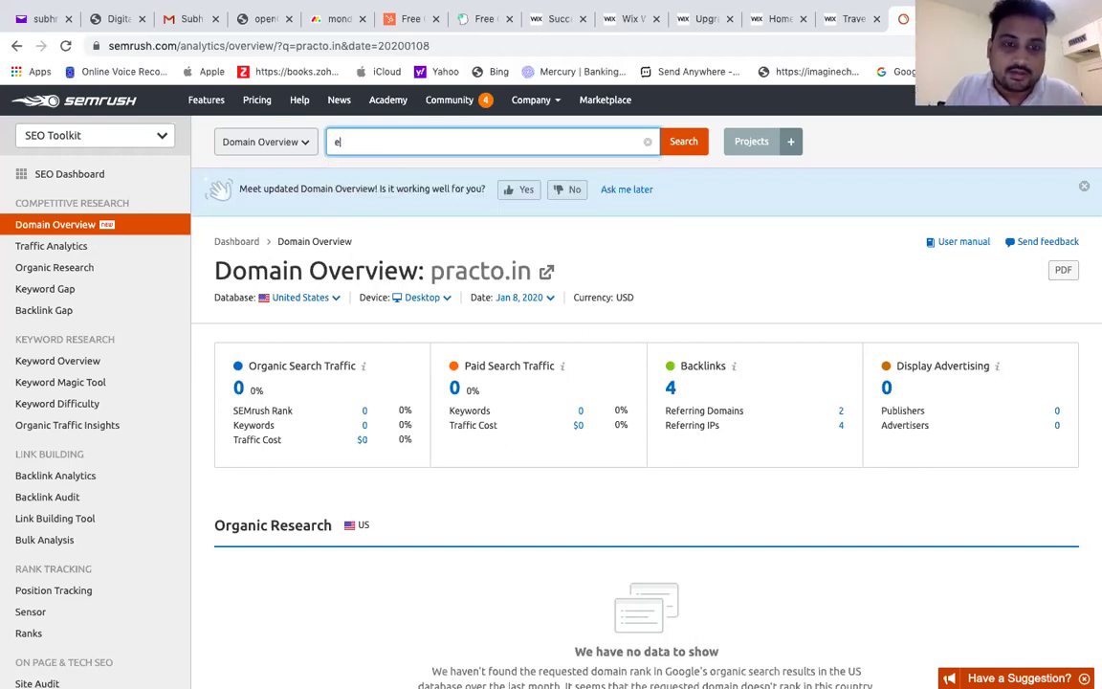
text(bay)
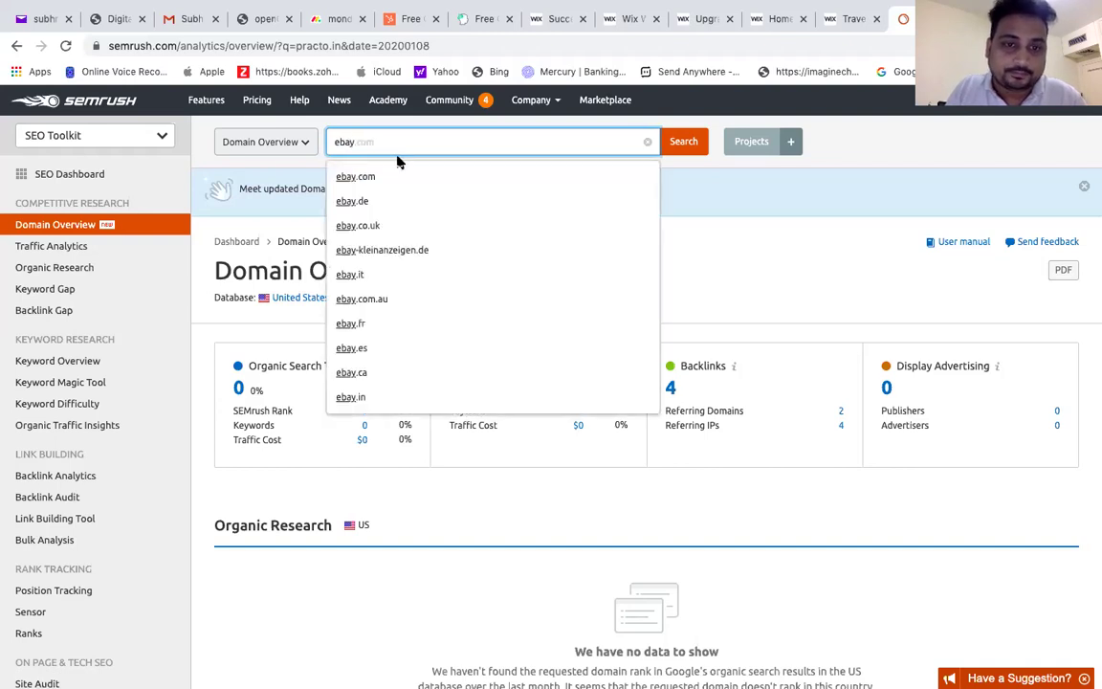
click(387, 180)
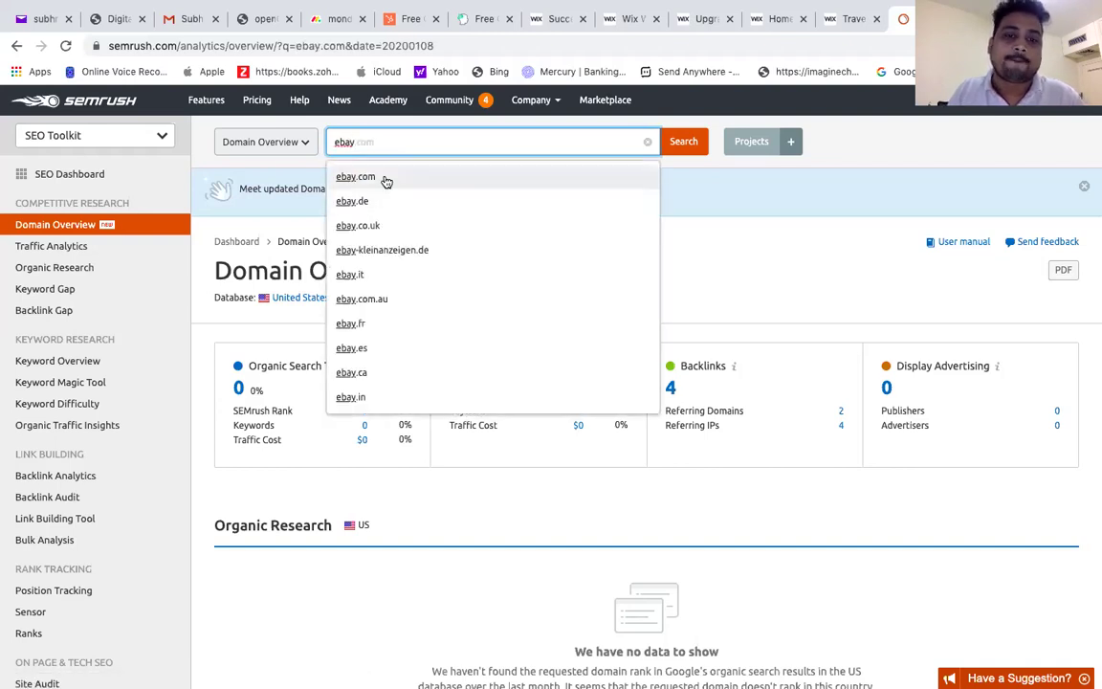
click(363, 179)
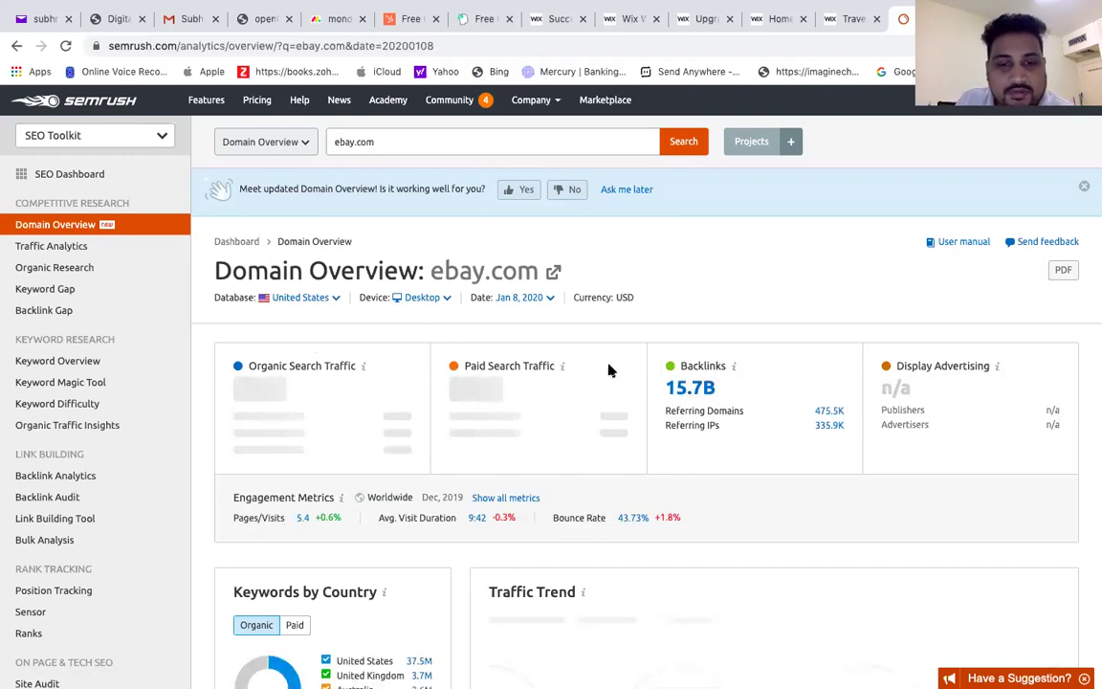
Open the full report of the Main Organic Competitors in ebay.com's domain overview
scroll(610, 369, down, 1)
scroll(610, 370, down, 1)
scroll(610, 370, up, 1)
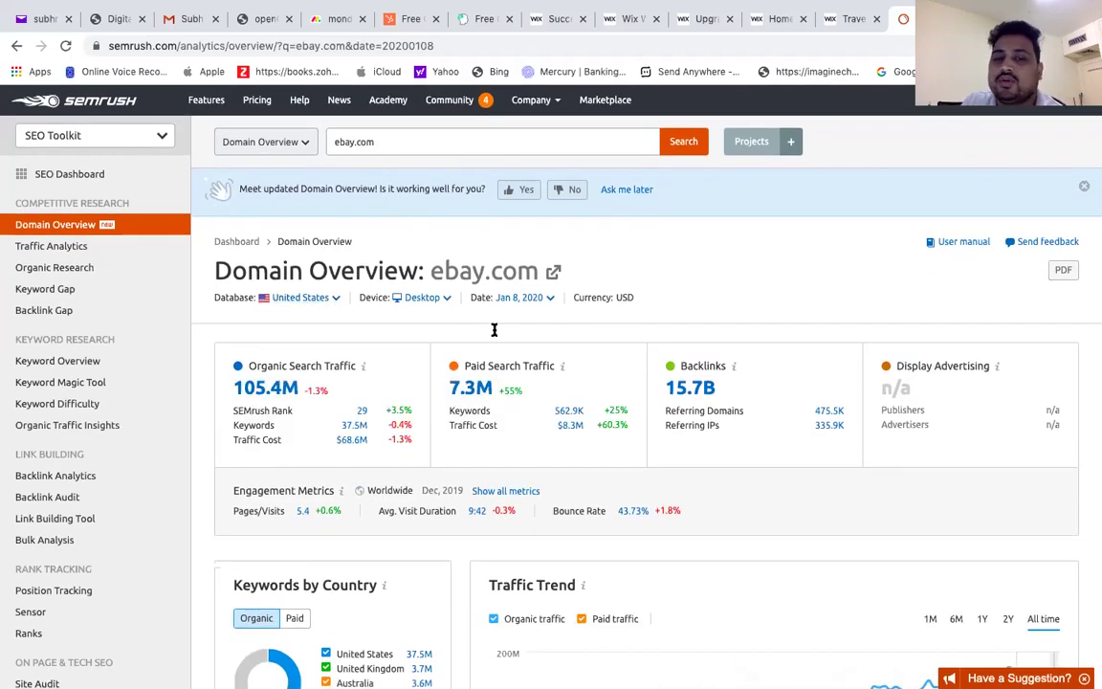
scroll(492, 327, down, 5)
scroll(495, 329, down, 6)
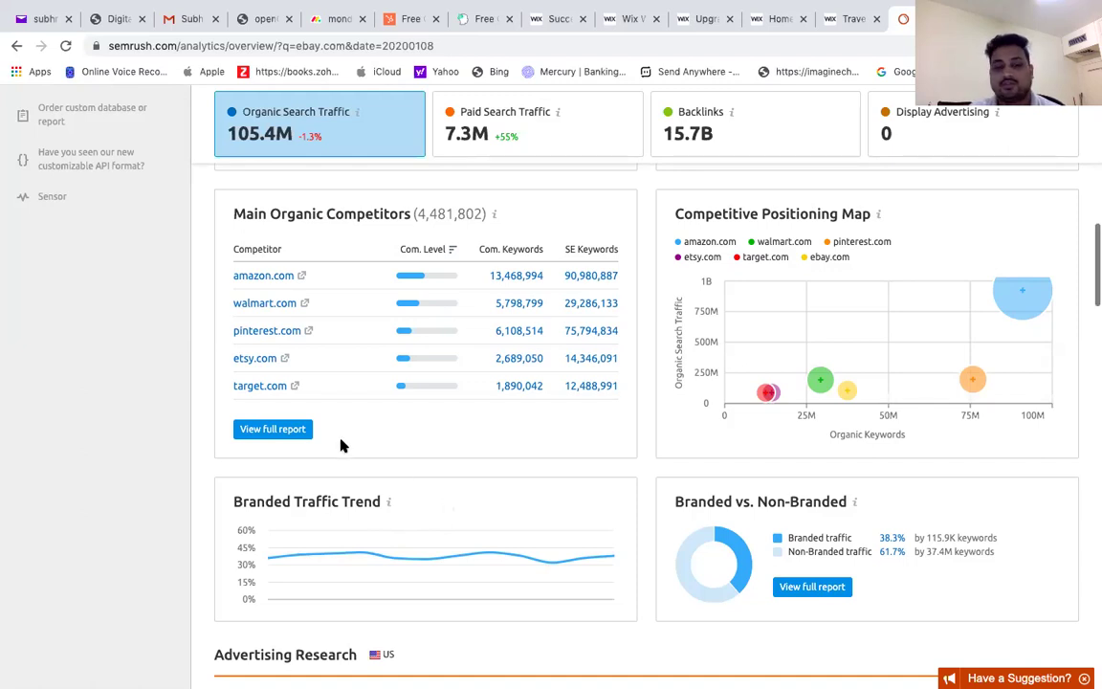
click(285, 429)
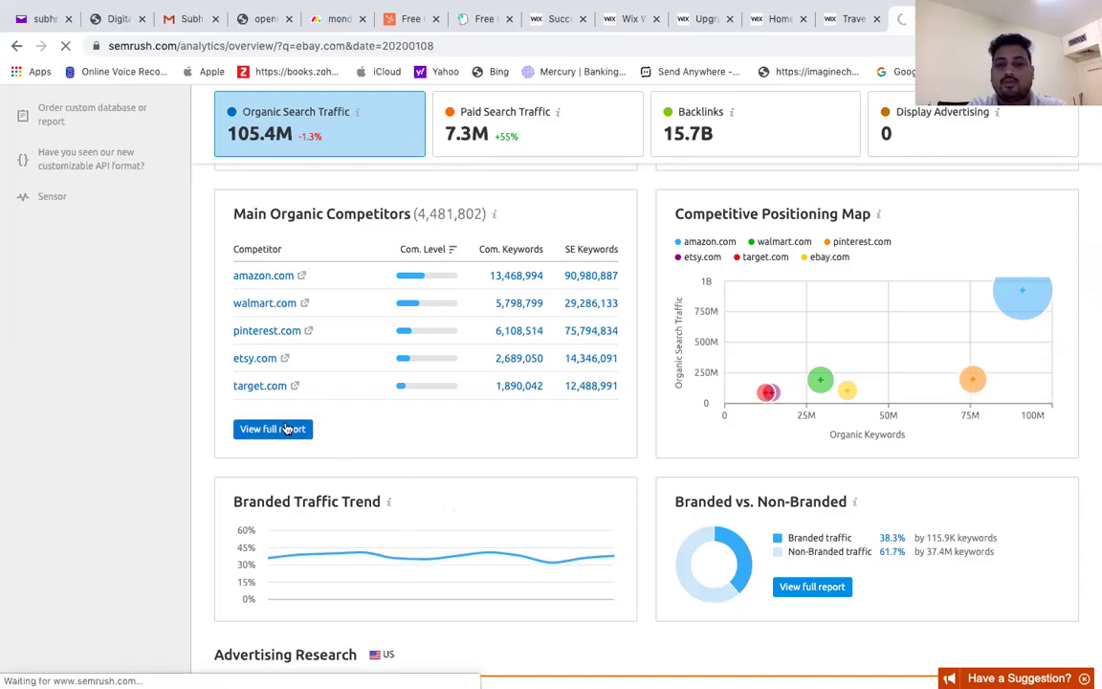